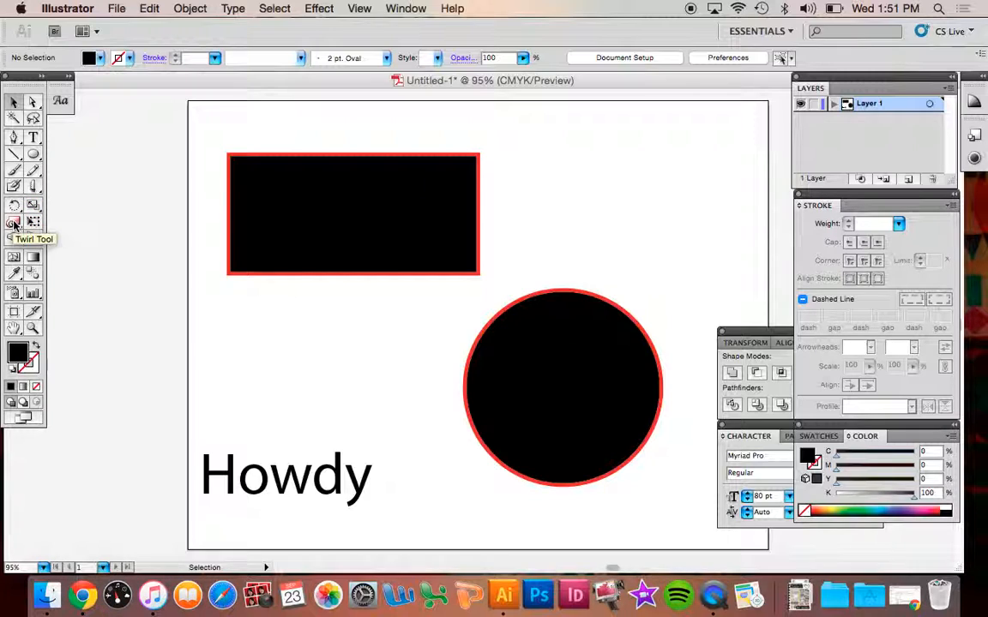
Step: Use the Width tool to bulge and pinch the rectangle's red stroke along its top edge and its right edge
left_click_drag(13, 224, 46, 224)
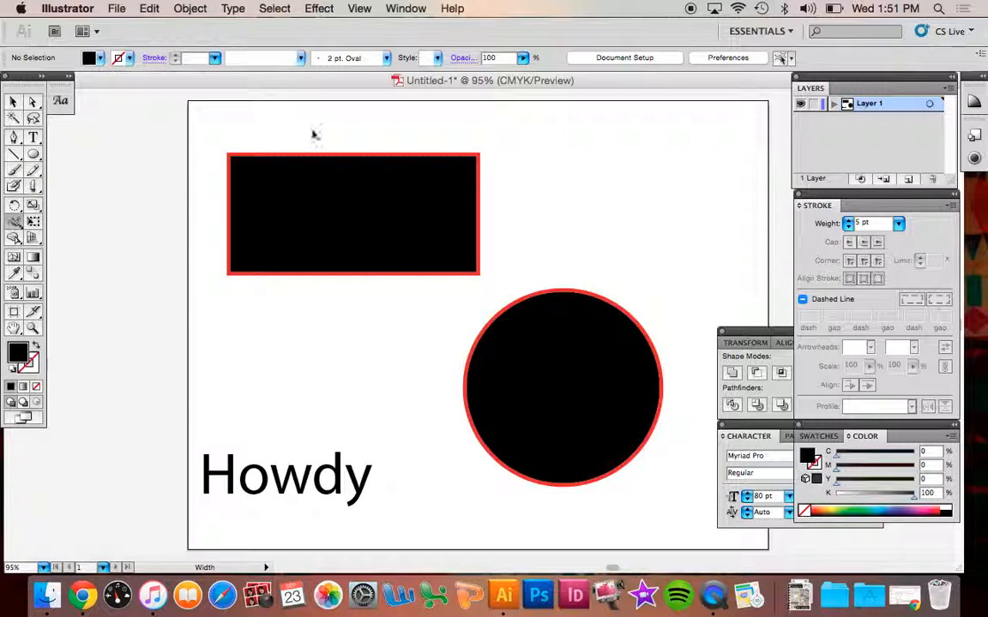
mouse_move(269, 154)
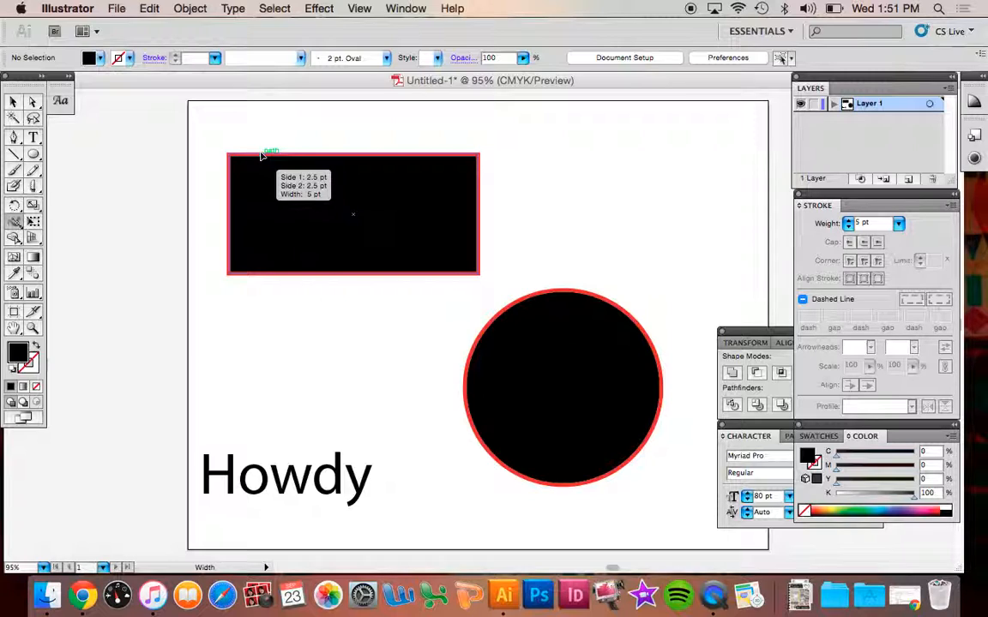
left_click_drag(261, 155, 260, 174)
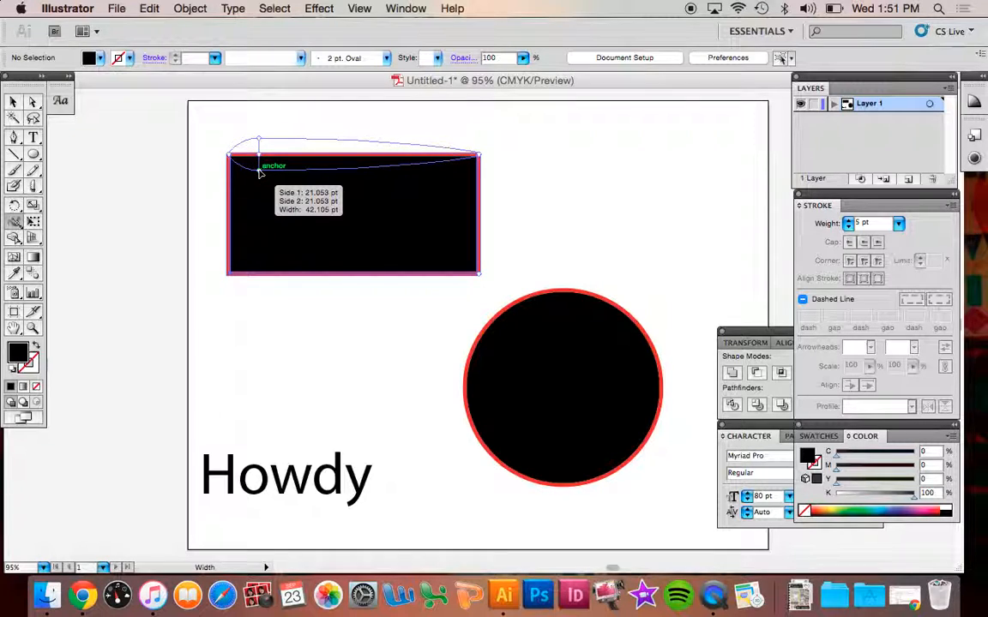
left_click_drag(260, 174, 261, 190)
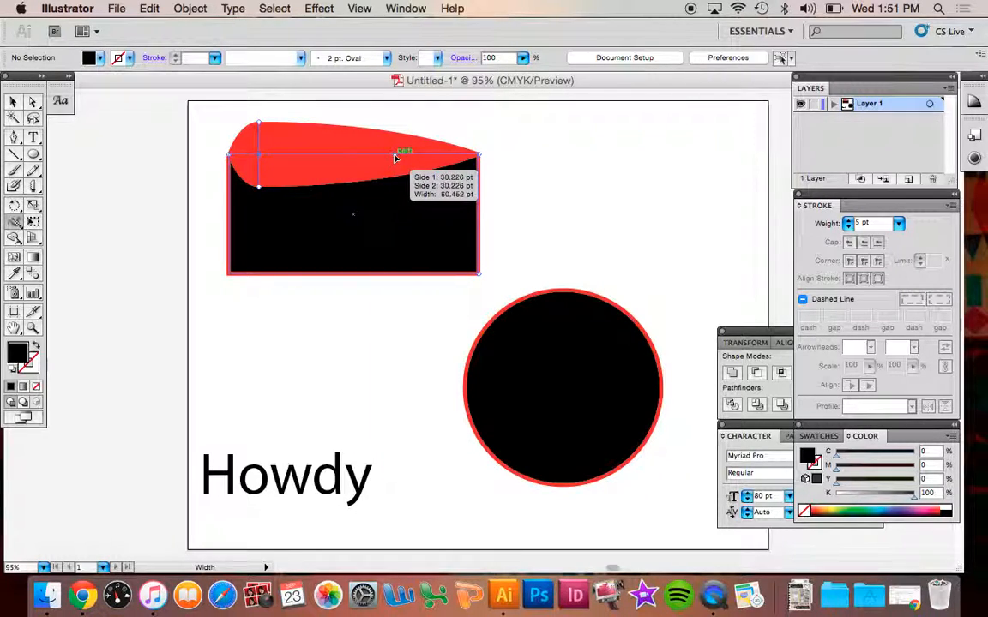
left_click_drag(396, 158, 395, 162)
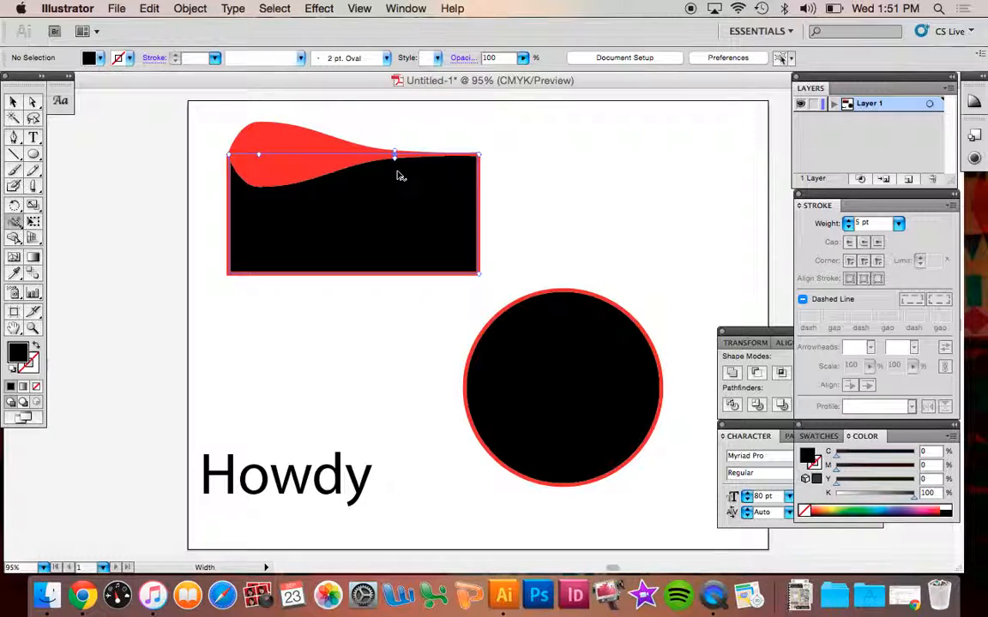
left_click_drag(478, 262, 459, 258)
mouse_move(460, 184)
left_mouse_down()
mouse_move(471, 200)
mouse_move(480, 172)
mouse_move(474, 185)
left_mouse_up()
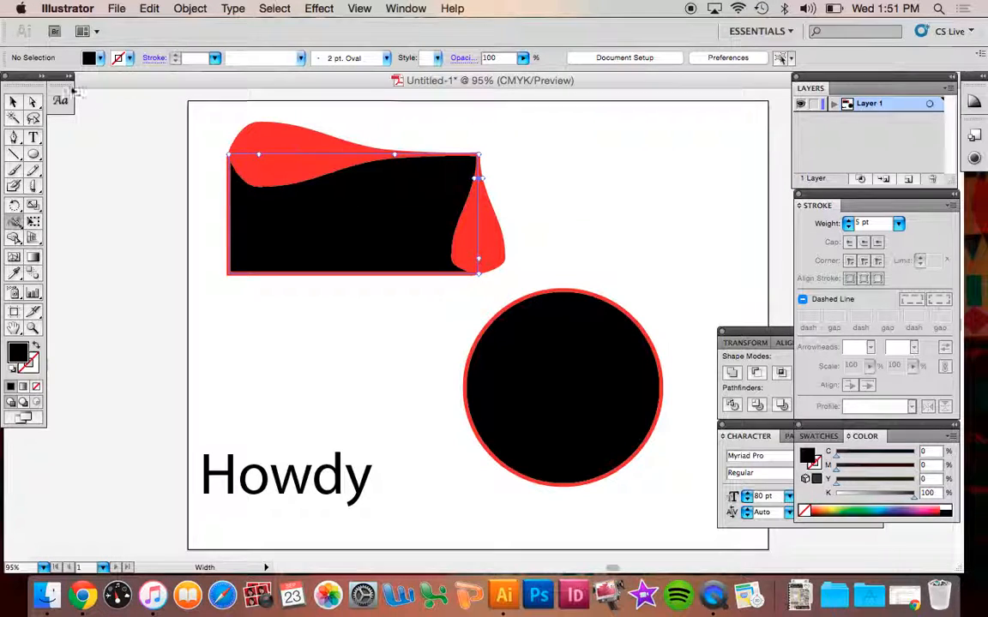
Step: Slide the narrow width point on the rectangle's right edge down to just above the lower bulge, leaving nothing selected
left_click(33, 101)
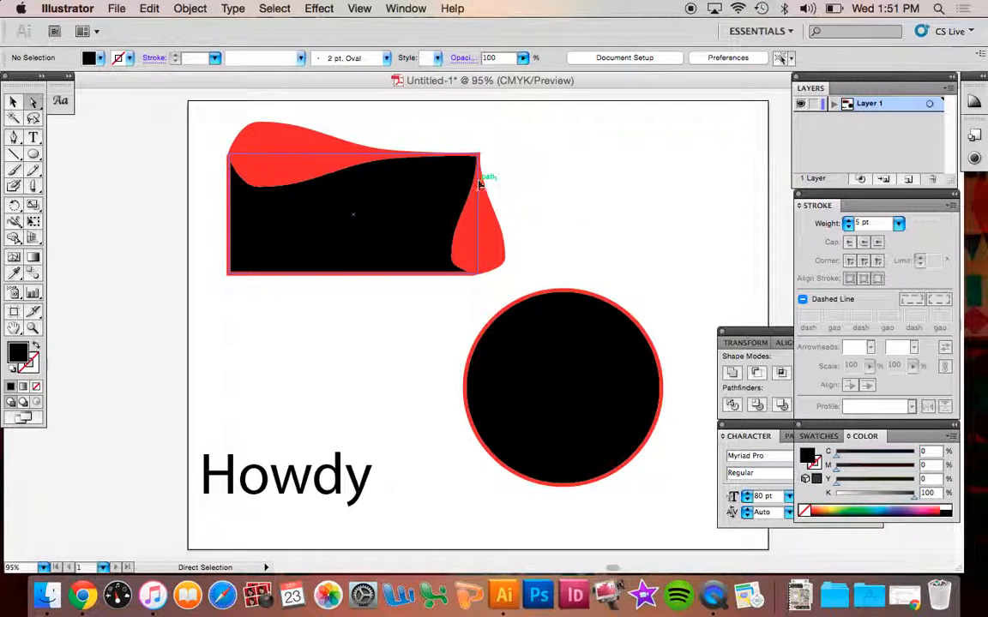
left_click(480, 185)
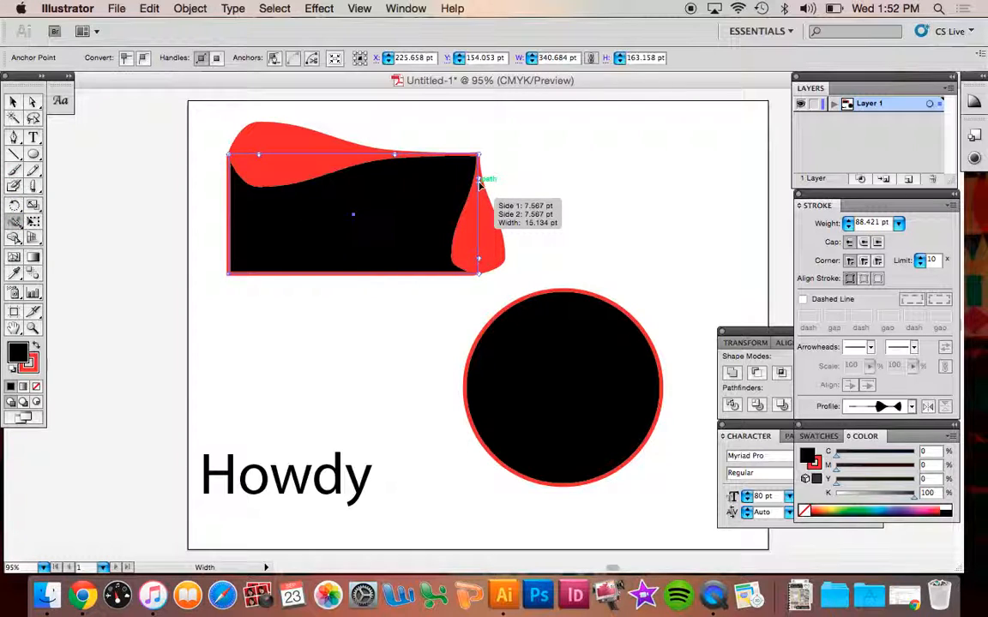
left_click_drag(481, 202, 478, 258)
left_click(13, 101)
left_click(377, 523)
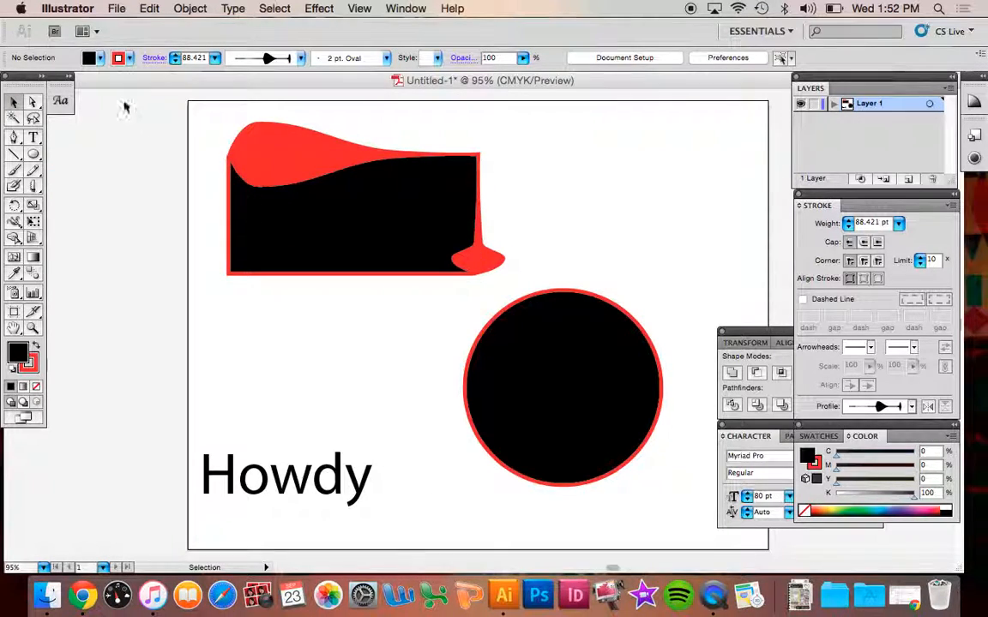
Step: Draw a diagonal line between the rectangle and the artboard's right edge and set its stroke to 7 pt
left_click(14, 153)
mouse_move(542, 143)
left_mouse_down()
mouse_move(721, 249)
mouse_move(719, 257)
left_mouse_up()
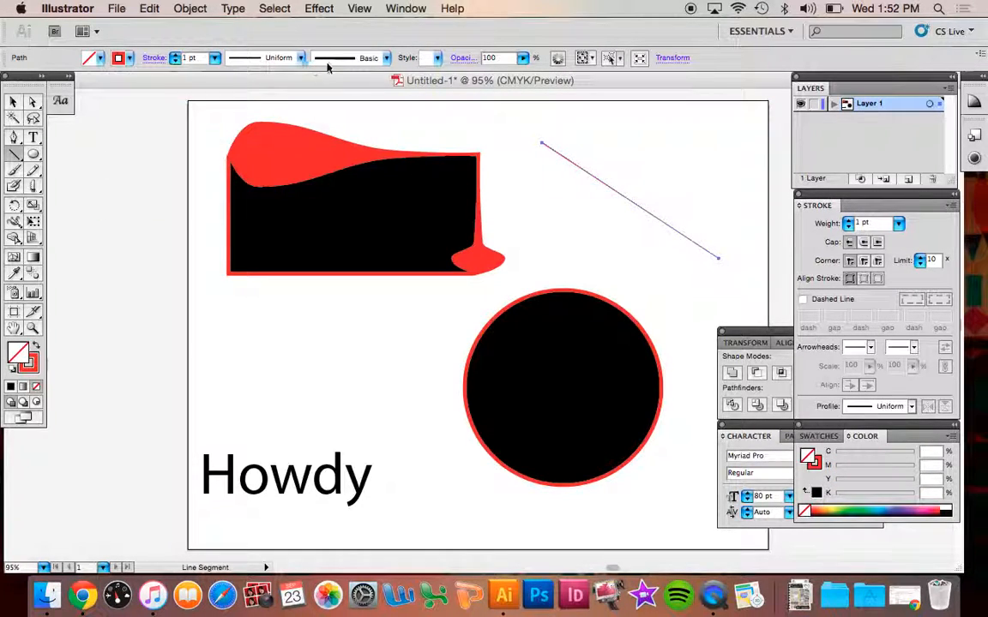
left_click(215, 57)
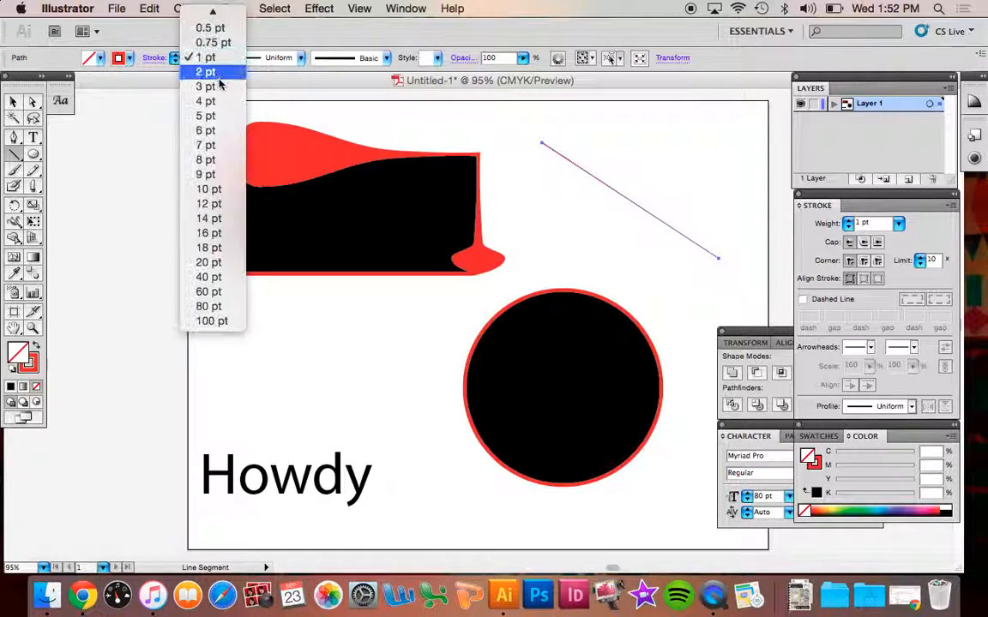
left_click(203, 145)
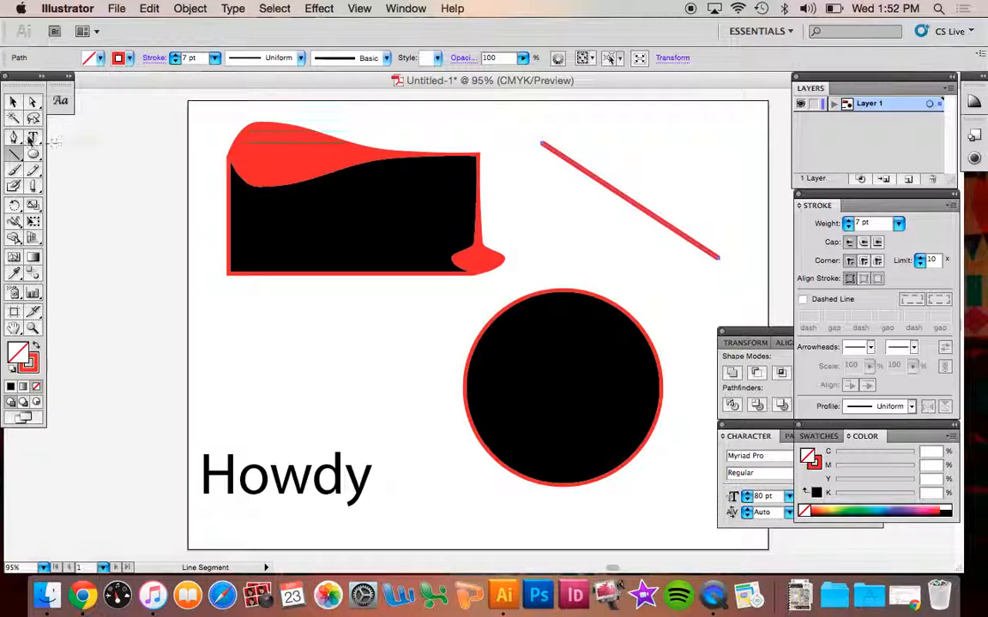
Step: Vary the diagonal line's thickness with the Width tool, making two bulges up to about 78 pt wide, and deselect it
left_click(13, 220)
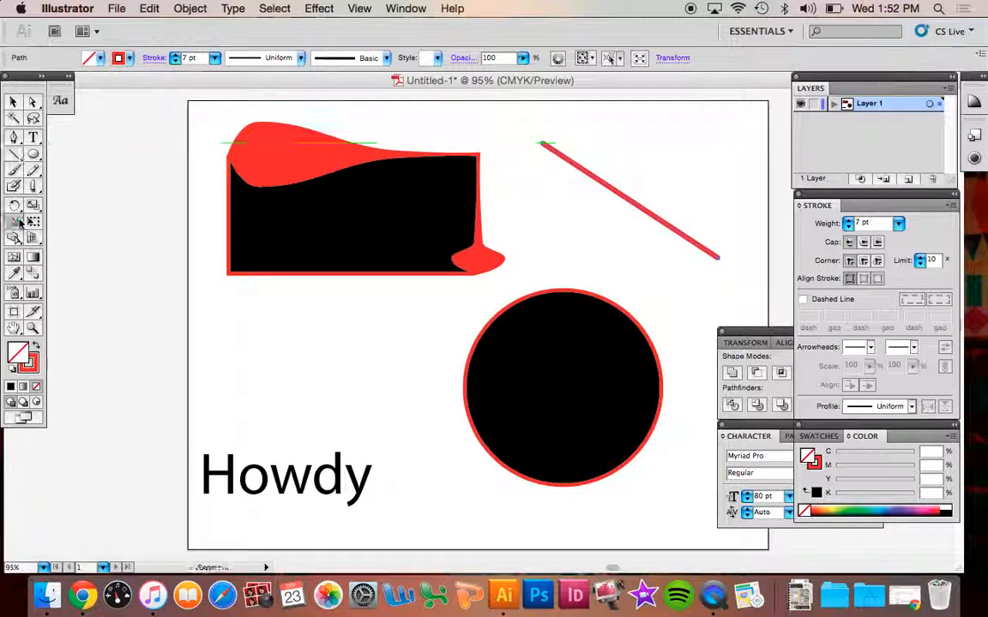
mouse_move(555, 146)
left_mouse_down()
mouse_move(545, 174)
mouse_move(595, 194)
mouse_move(591, 209)
mouse_move(618, 226)
mouse_move(637, 226)
left_mouse_up()
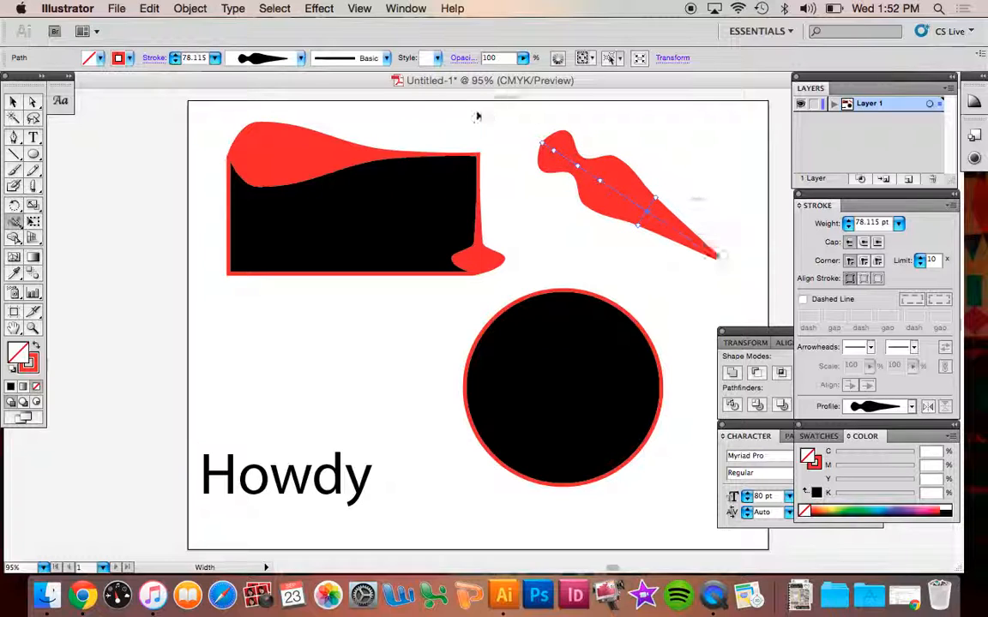
key("v")
left_click(496, 258)
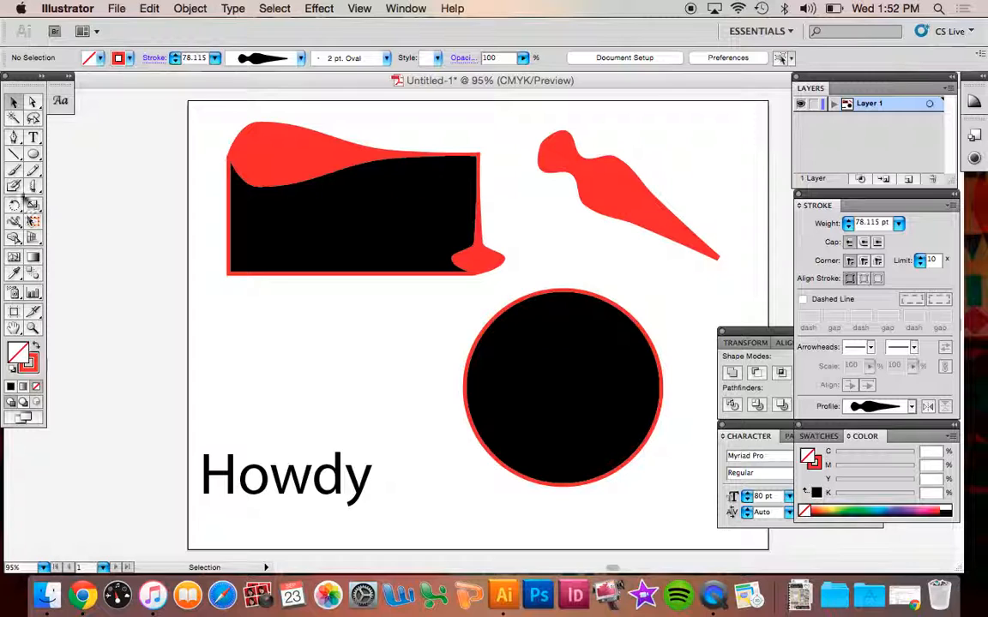
Step: Scale the reshaped rectangle down and move it into the artboard's upper-left corner
left_click_drag(25, 219, 107, 260)
key("v")
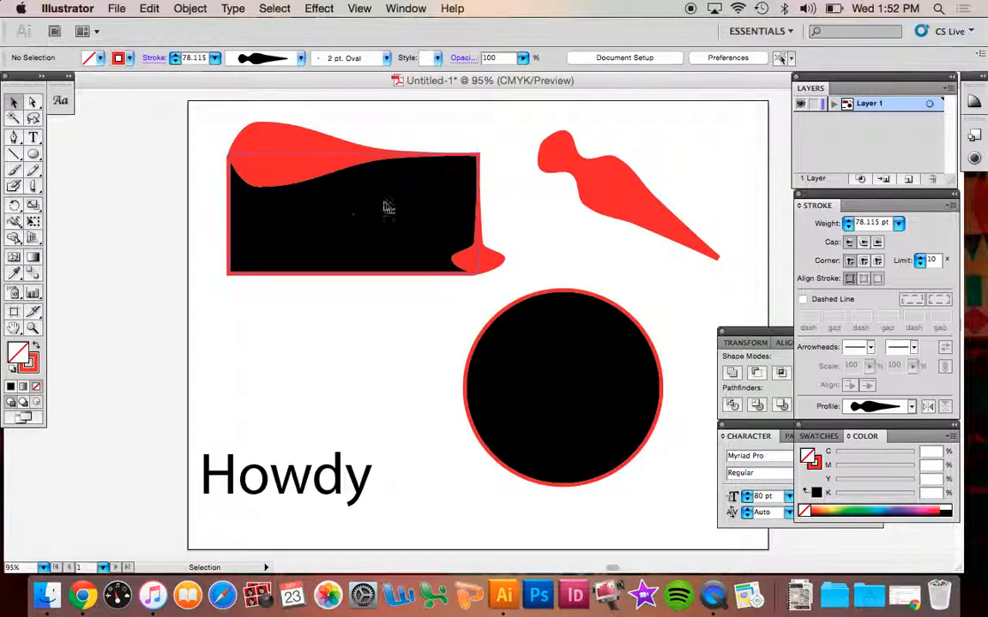
left_click(375, 204)
left_click_drag(478, 274, 377, 225)
left_click_drag(316, 204, 278, 165)
Step: Shrink the red line shape and place it beside the rectangle, and move the circle to the artboard's upper-right area
left_click_drag(553, 178, 473, 182)
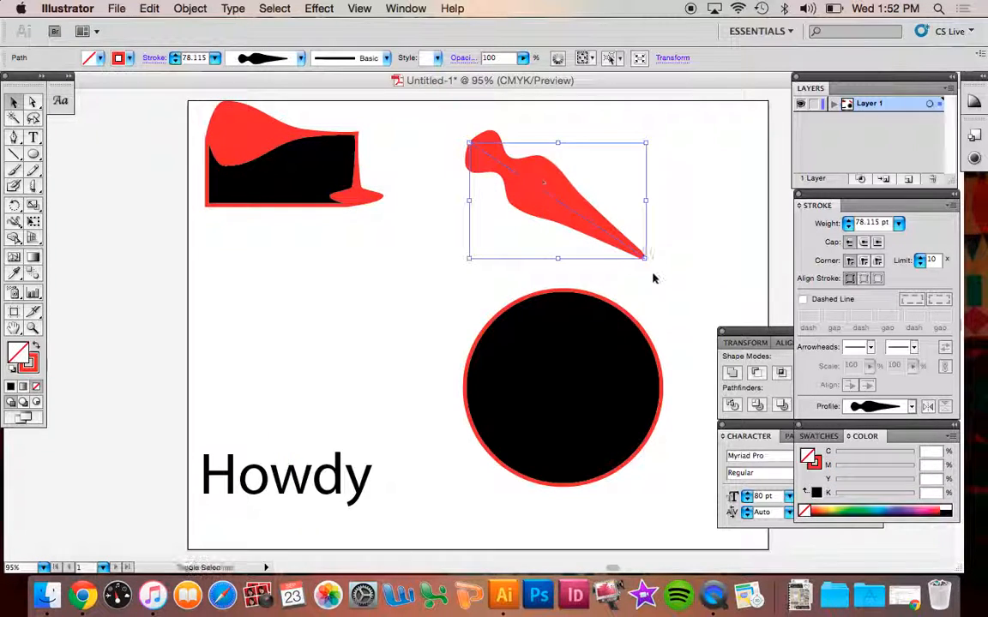
left_click_drag(643, 263, 549, 196)
left_click_drag(530, 182, 345, 151)
mouse_move(557, 394)
left_mouse_down()
mouse_move(570, 216)
mouse_move(610, 199)
left_mouse_up()
Step: Distort the black circle's outline with the Warp tool, pushing parts inward and pulling its upper-right edge outward
left_click_drag(16, 224, 100, 244)
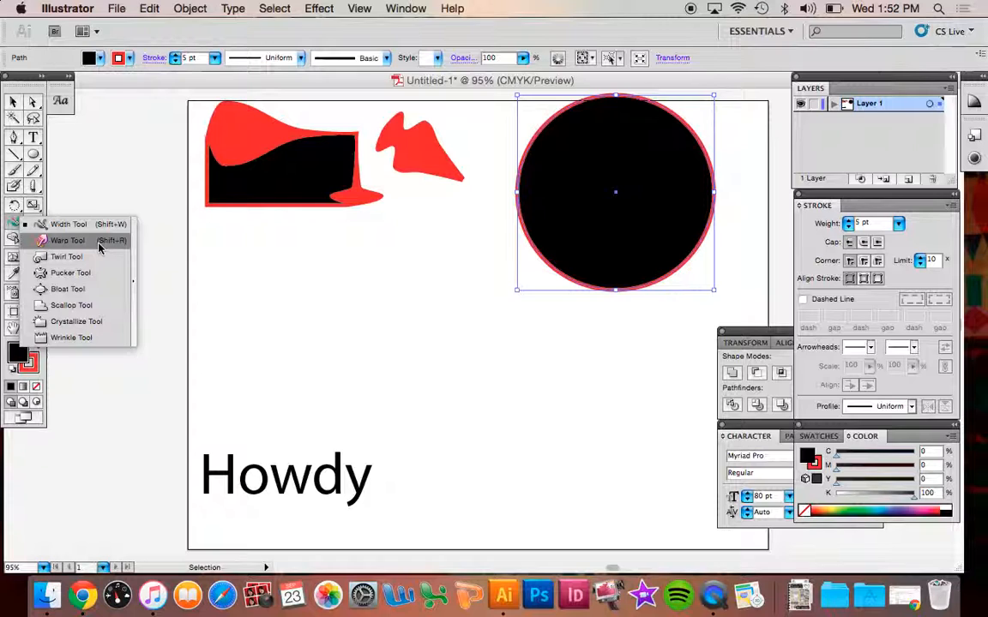
left_click_drag(100, 244, 100, 245)
left_click(13, 102)
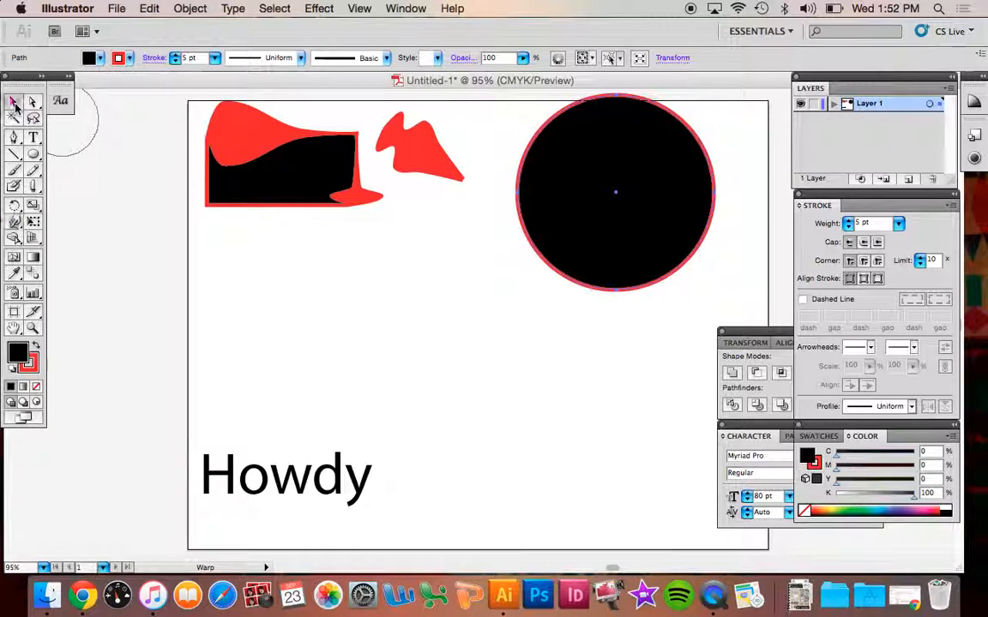
left_click(14, 221)
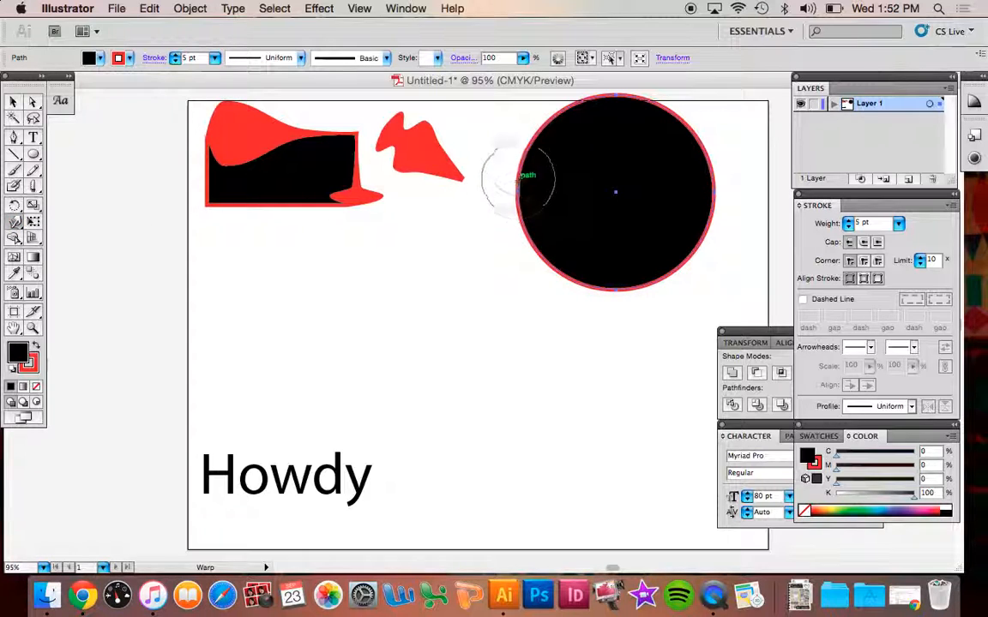
mouse_move(511, 139)
left_mouse_down()
mouse_move(552, 152)
mouse_move(562, 146)
left_mouse_up()
left_click_drag(734, 128, 742, 133)
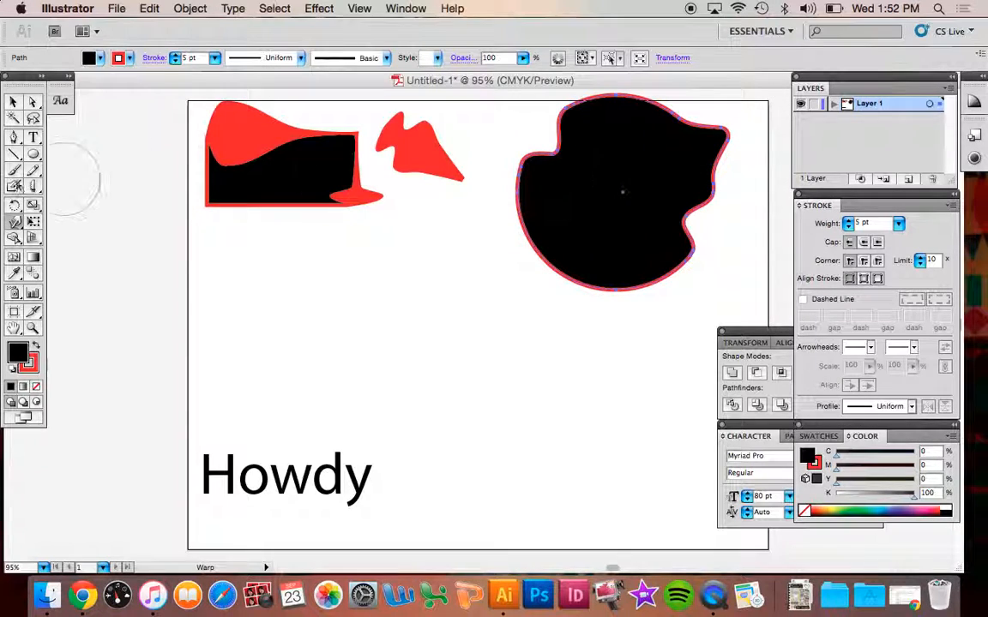
Step: Draw a second, smaller circle, fill it with purple-blue (C 79.22, M 72.55), and place it over the black shape's lower-left edge
left_click(33, 154)
left_click_drag(310, 299, 448, 426)
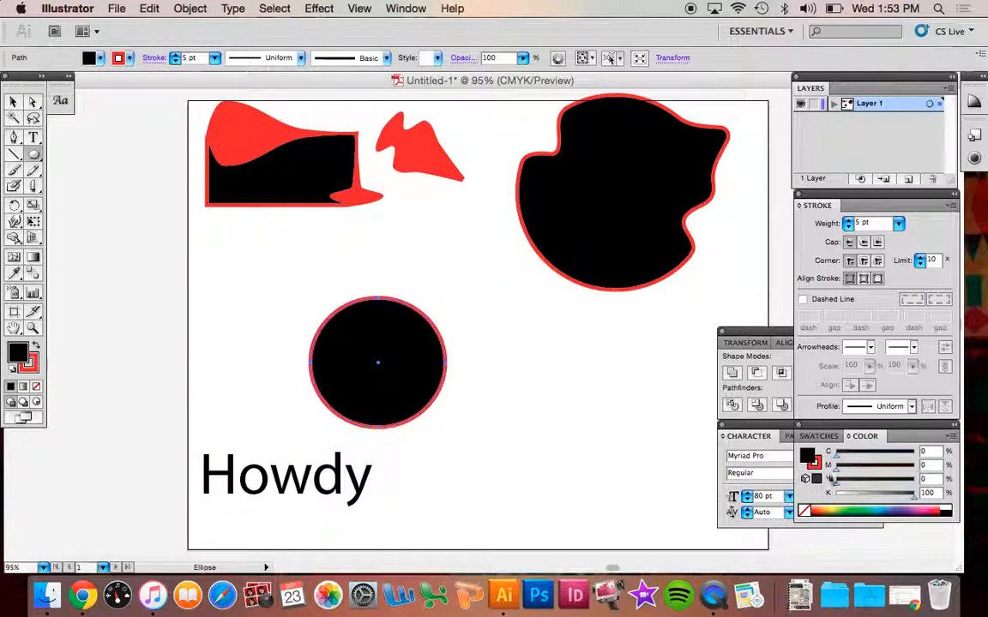
left_click(897, 511)
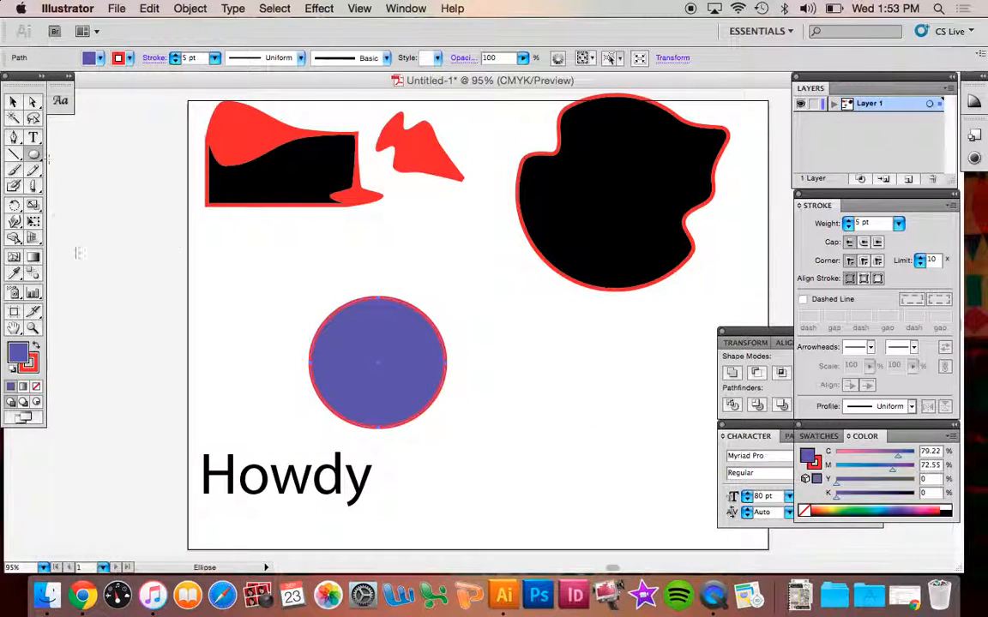
left_click(13, 101)
left_click_drag(355, 363, 539, 268)
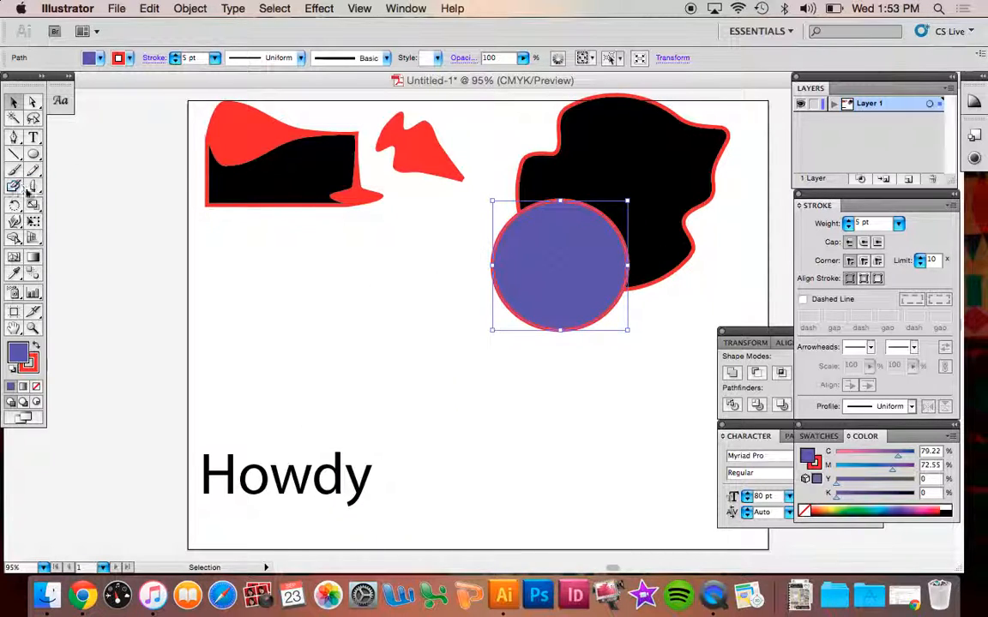
left_click(514, 360)
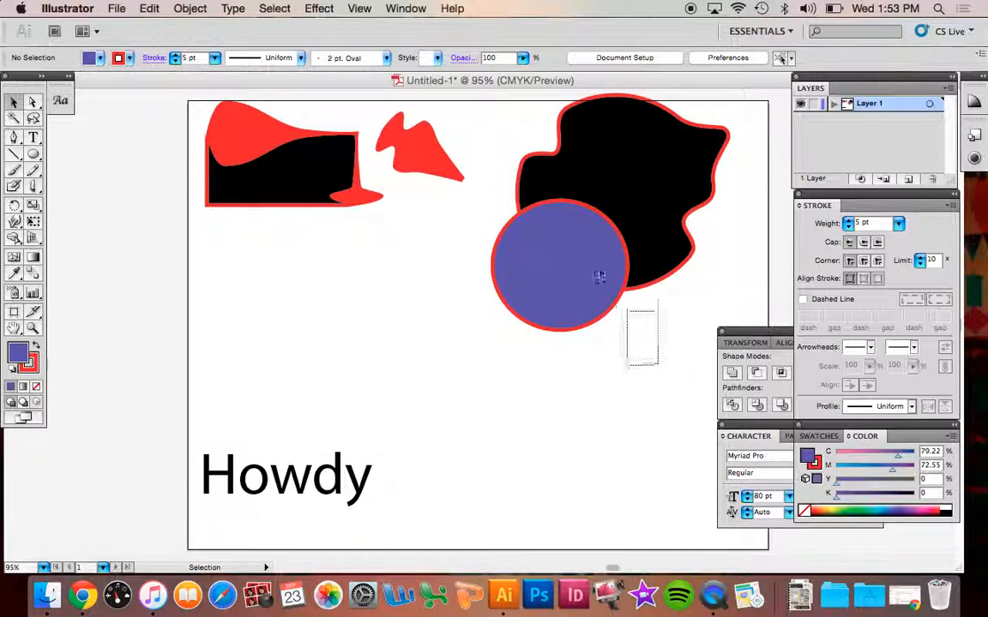
Step: Select the purple circle and the black shape together and warp their overlapping edges with the Warp tool
left_click_drag(506, 147, 405, 287)
left_click(15, 221)
mouse_move(614, 177)
left_mouse_down()
mouse_move(614, 168)
mouse_move(601, 230)
mouse_move(561, 252)
left_mouse_up()
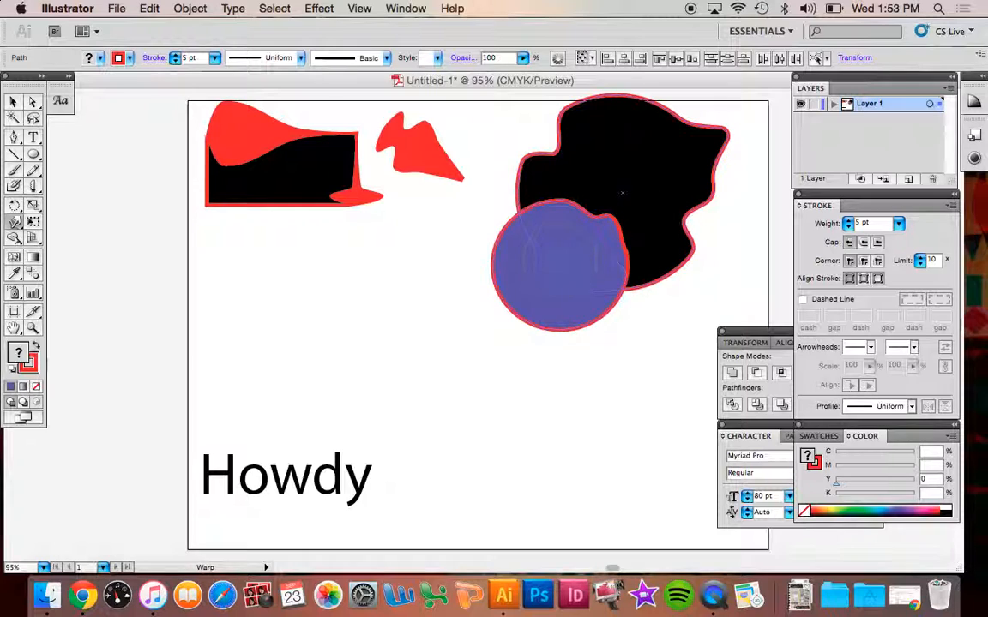
mouse_move(664, 295)
left_mouse_down()
mouse_move(606, 282)
mouse_move(601, 261)
left_mouse_up()
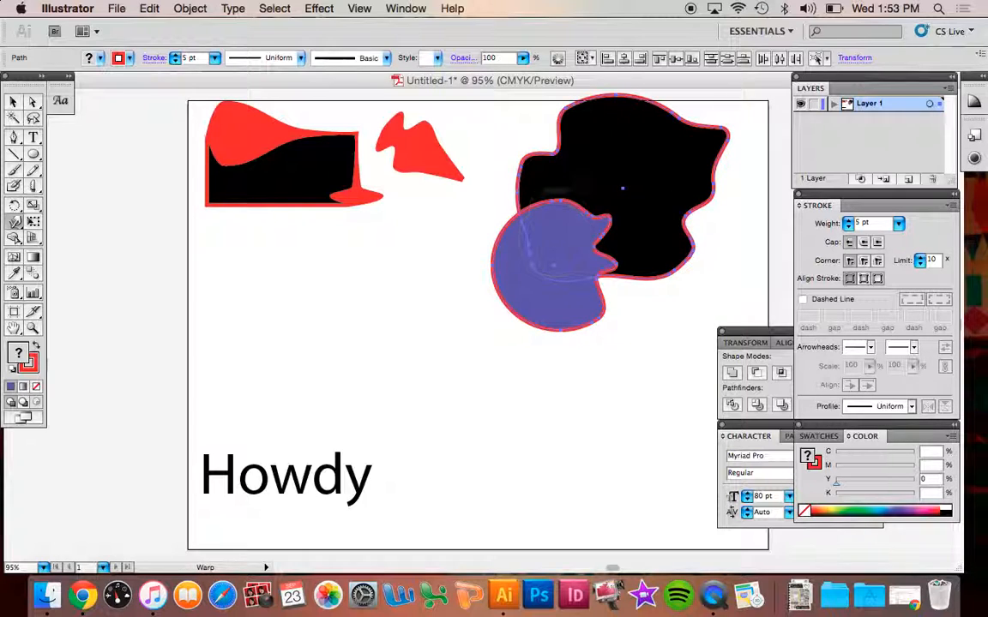
mouse_move(491, 206)
left_mouse_down()
mouse_move(521, 210)
mouse_move(553, 261)
left_mouse_up()
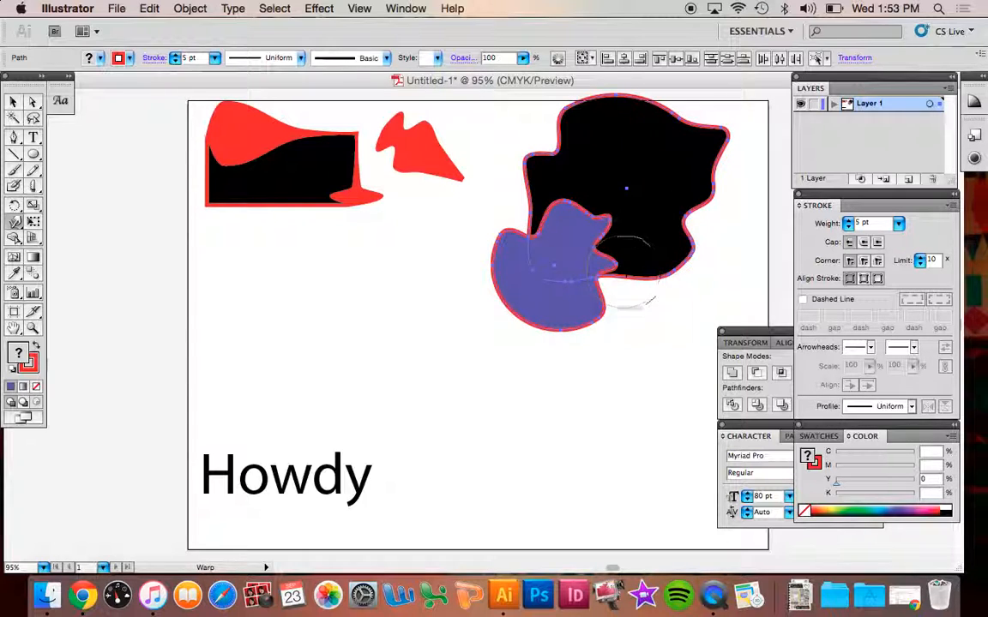
mouse_move(520, 183)
left_mouse_down()
mouse_move(538, 219)
mouse_move(570, 239)
mouse_move(577, 193)
mouse_move(591, 214)
left_mouse_up()
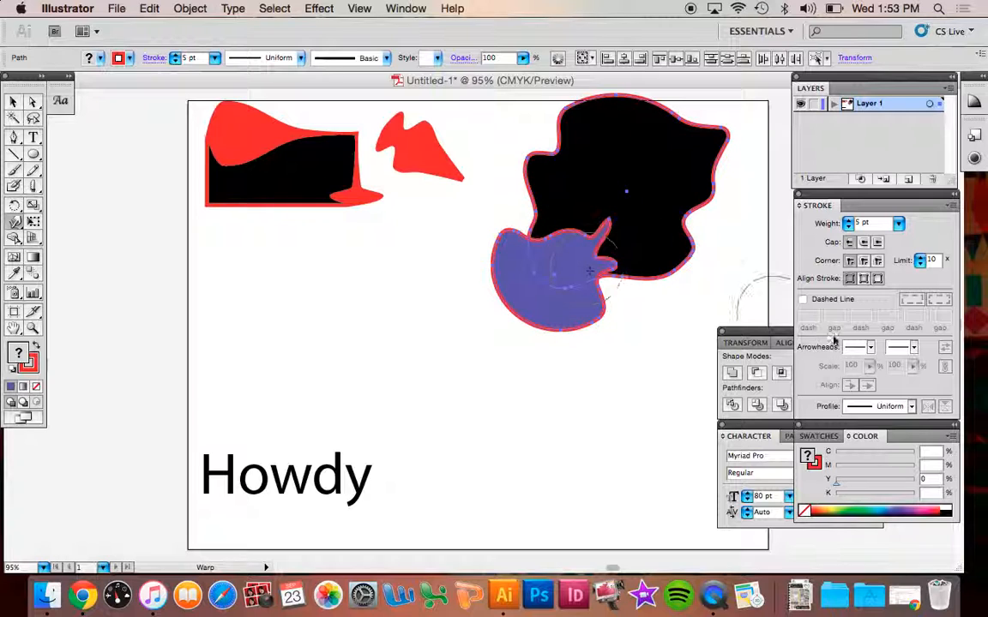
Step: Move the black shape slightly and place the warped purple shape inside it, leaving nothing selected
left_click(14, 102)
left_click(522, 260)
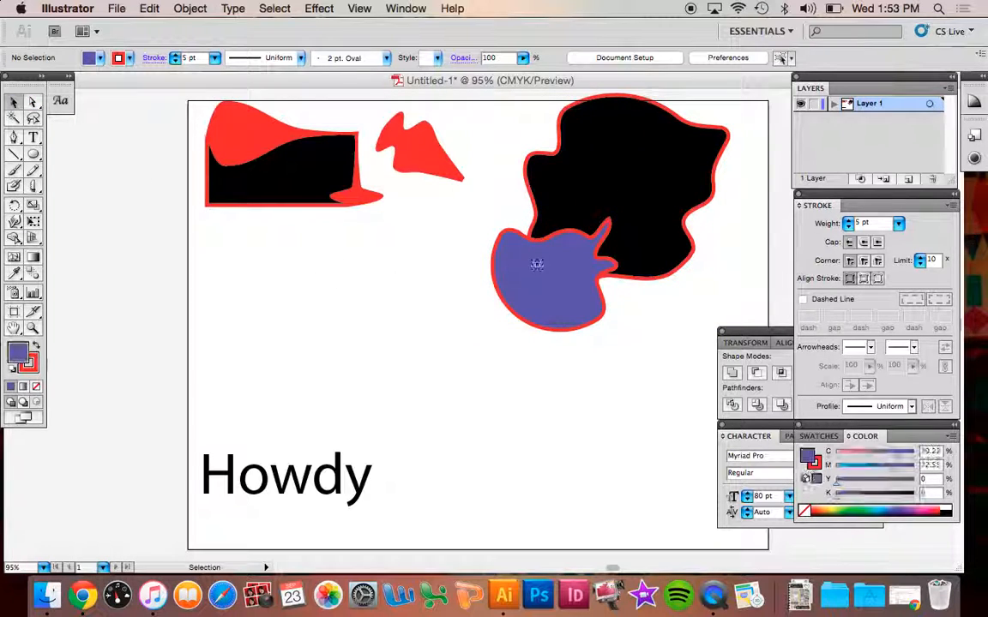
left_click_drag(619, 189, 686, 234)
left_click_drag(668, 232, 580, 215)
left_click_drag(544, 323, 615, 250)
left_click(603, 327)
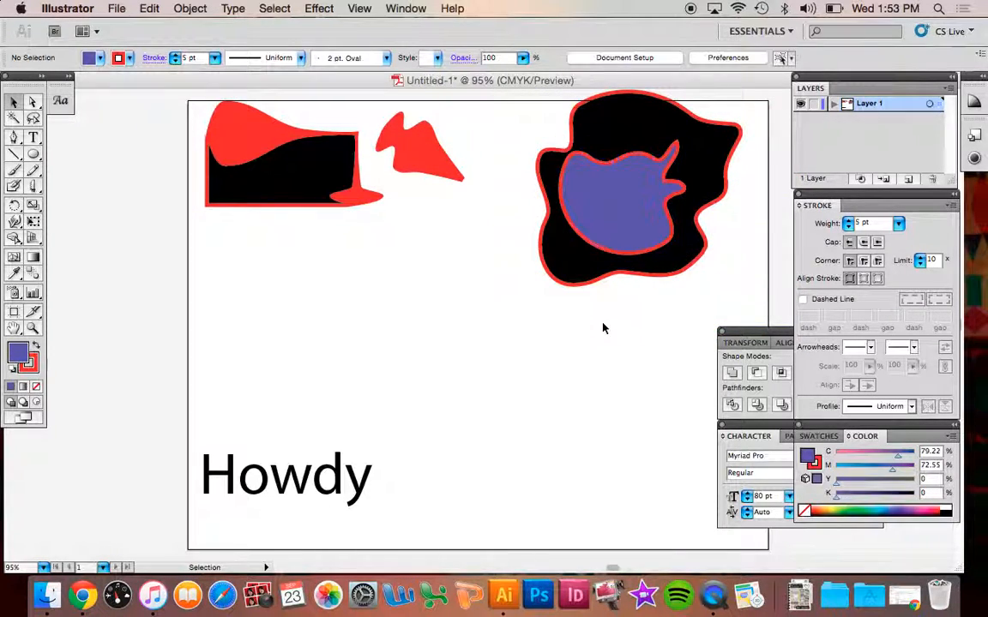
Step: Draw a purple ellipse above the Howdy text and distort it into swirls with the Twirl tool
key("l")
left_click_drag(230, 266, 362, 407)
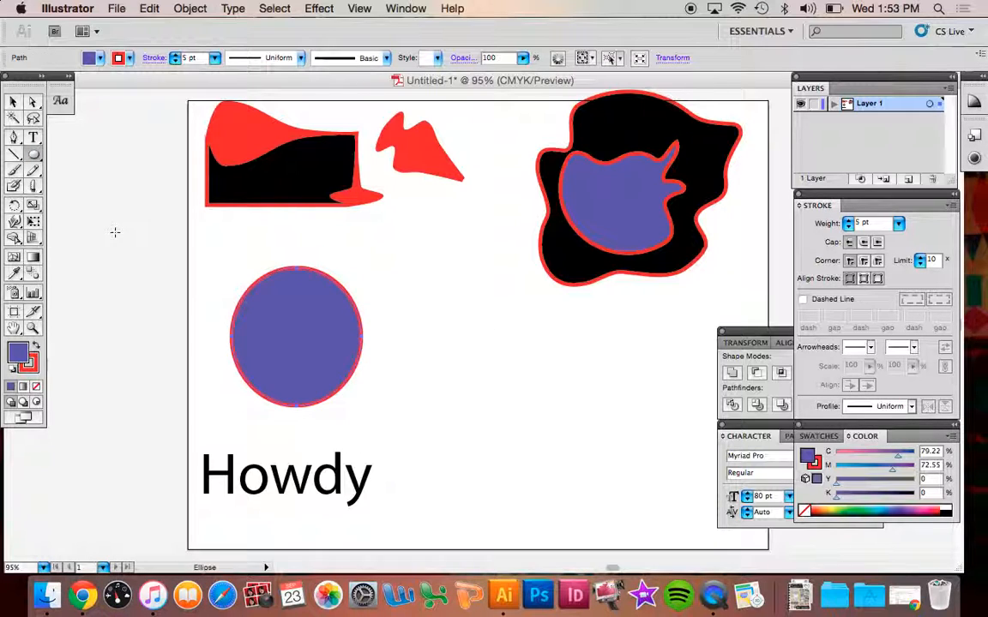
left_click_drag(40, 155, 57, 190)
left_click_drag(15, 239, 65, 271)
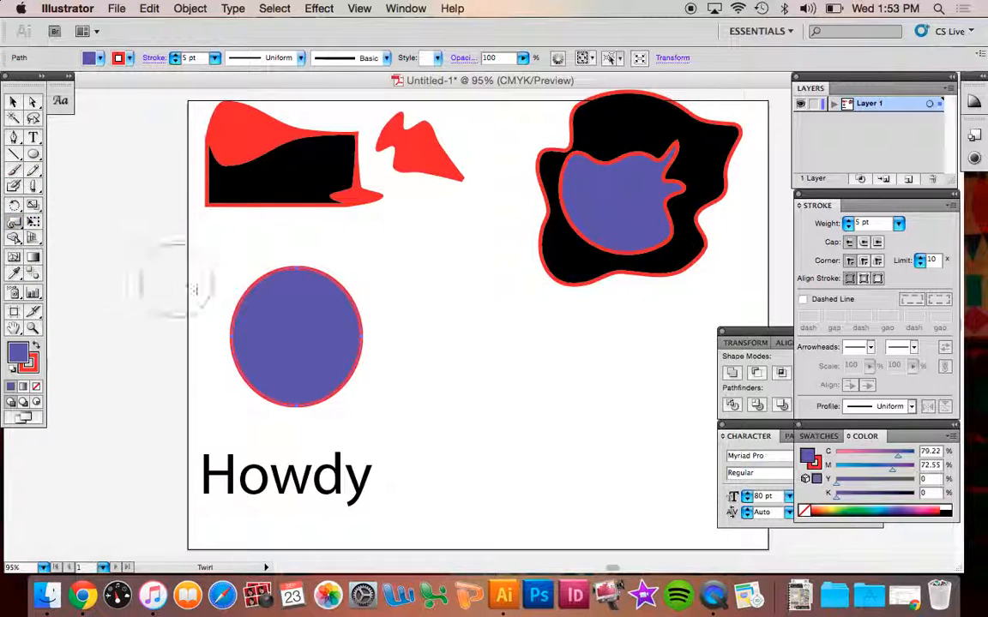
mouse_move(293, 322)
left_mouse_down()
mouse_move(322, 259)
mouse_move(353, 260)
mouse_move(347, 308)
mouse_move(390, 383)
mouse_move(347, 297)
mouse_move(395, 334)
mouse_move(422, 340)
left_mouse_up()
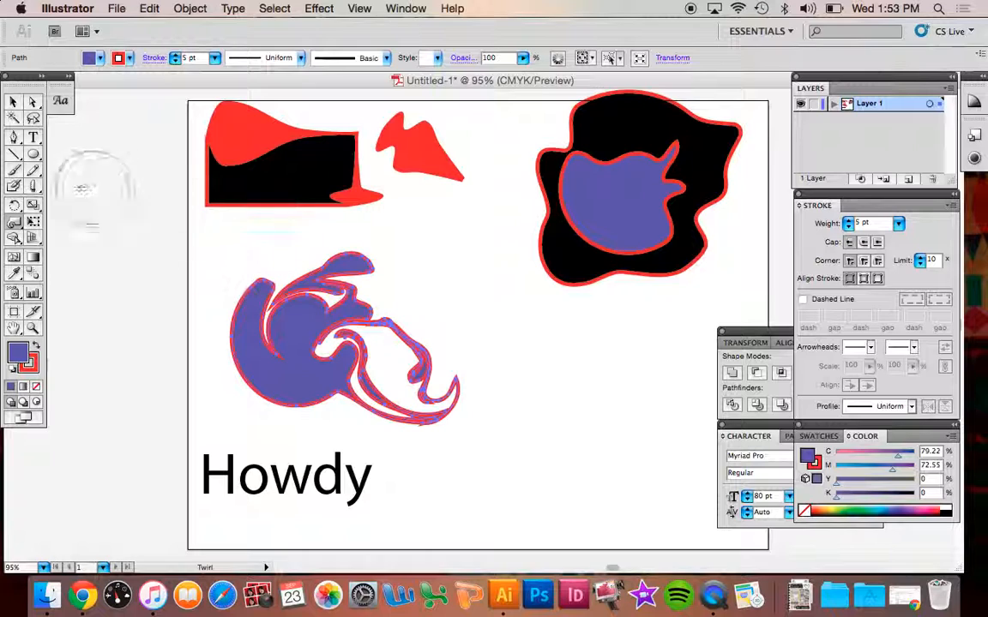
Step: Draw a purple square with the Rectangle tool over the twirled shape and the artboard's left edge
left_click_drag(35, 157, 86, 156)
left_click_drag(165, 240, 312, 386)
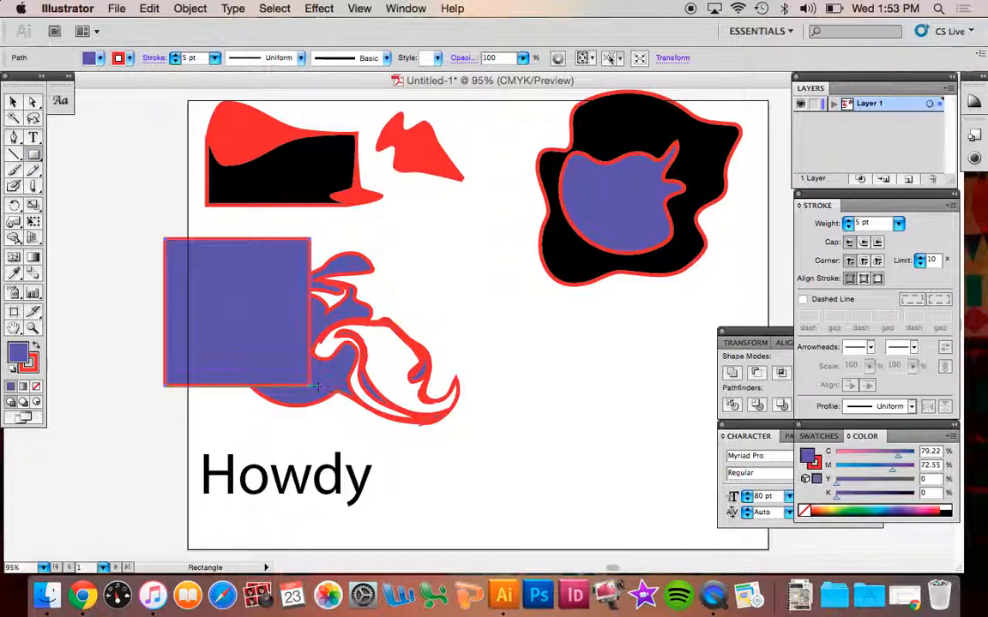
Step: Fill the square green and distort it together with the swirled purple shape using the Twirl tool
left_click(851, 511)
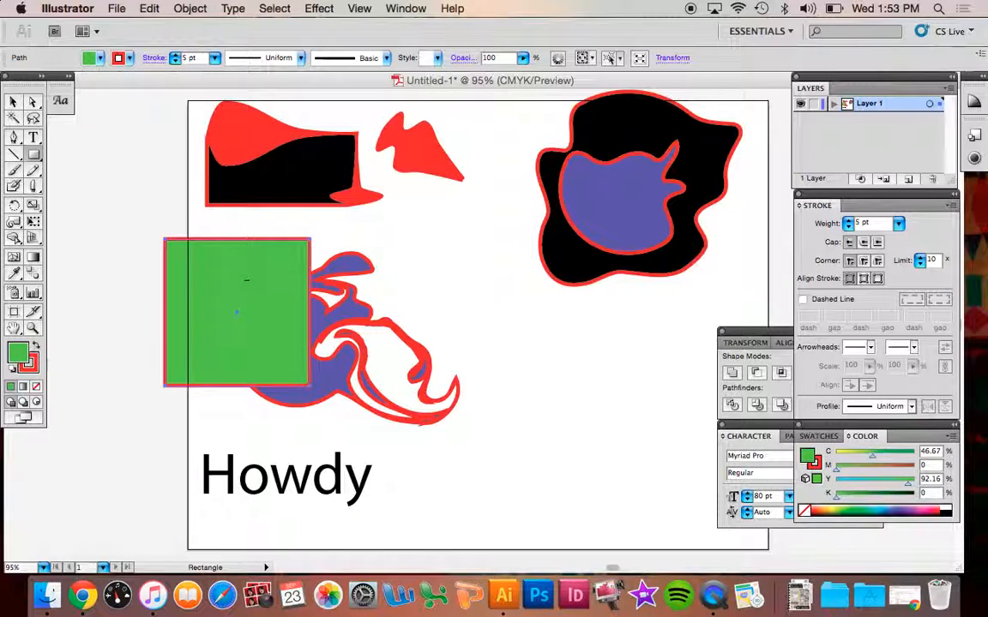
left_click(16, 101)
left_click_drag(142, 219, 438, 415)
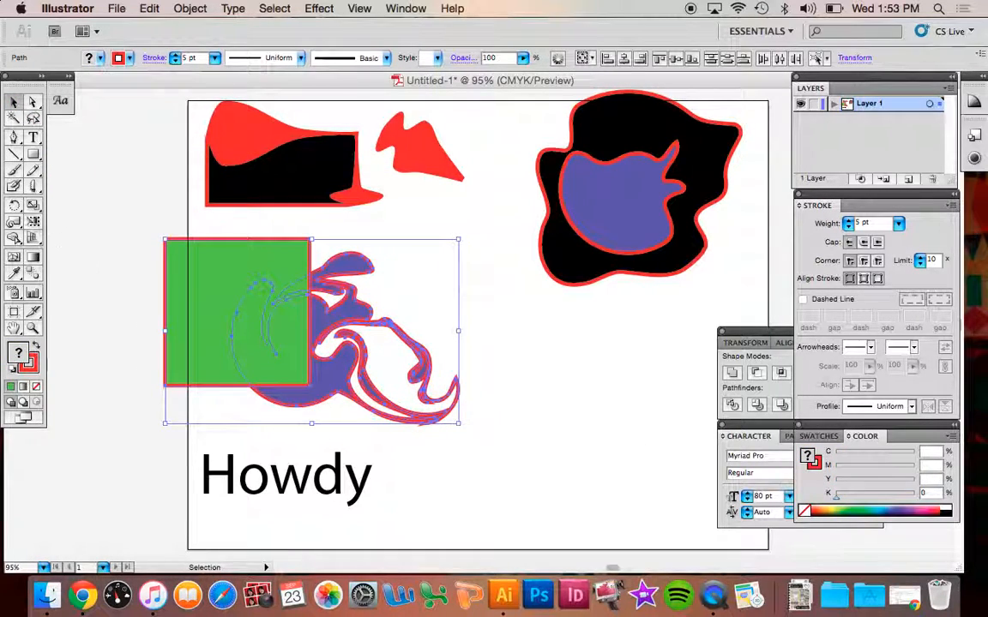
left_click(15, 221)
left_click_drag(254, 364, 324, 382)
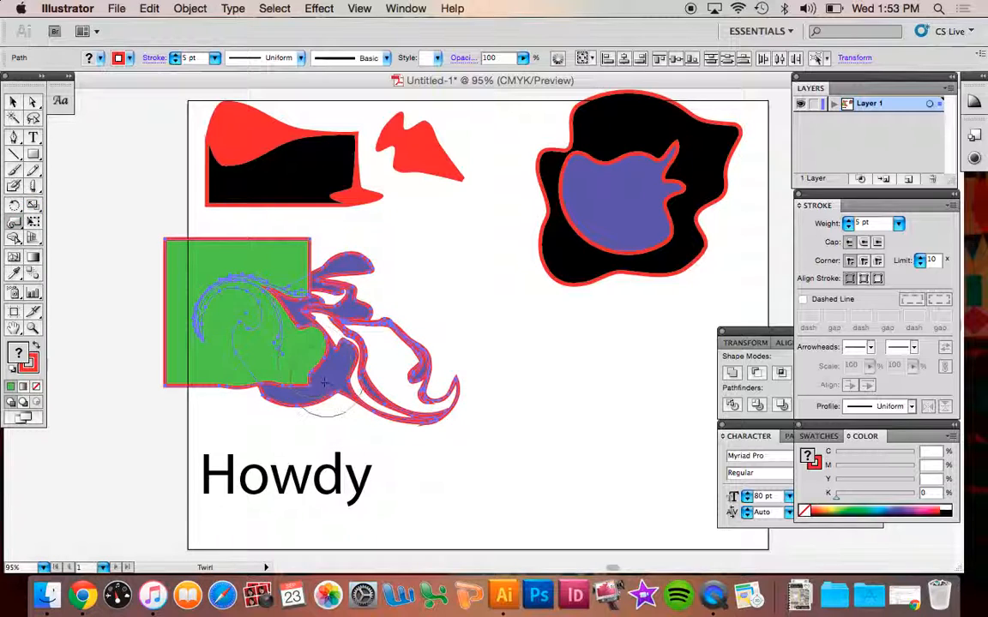
mouse_move(265, 300)
left_mouse_down()
mouse_move(310, 366)
mouse_move(300, 311)
mouse_move(337, 292)
mouse_move(280, 277)
mouse_move(222, 397)
mouse_move(361, 377)
left_mouse_up()
mouse_move(194, 265)
left_mouse_down()
mouse_move(318, 362)
mouse_move(227, 318)
mouse_move(171, 309)
mouse_move(245, 372)
mouse_move(370, 364)
left_mouse_up()
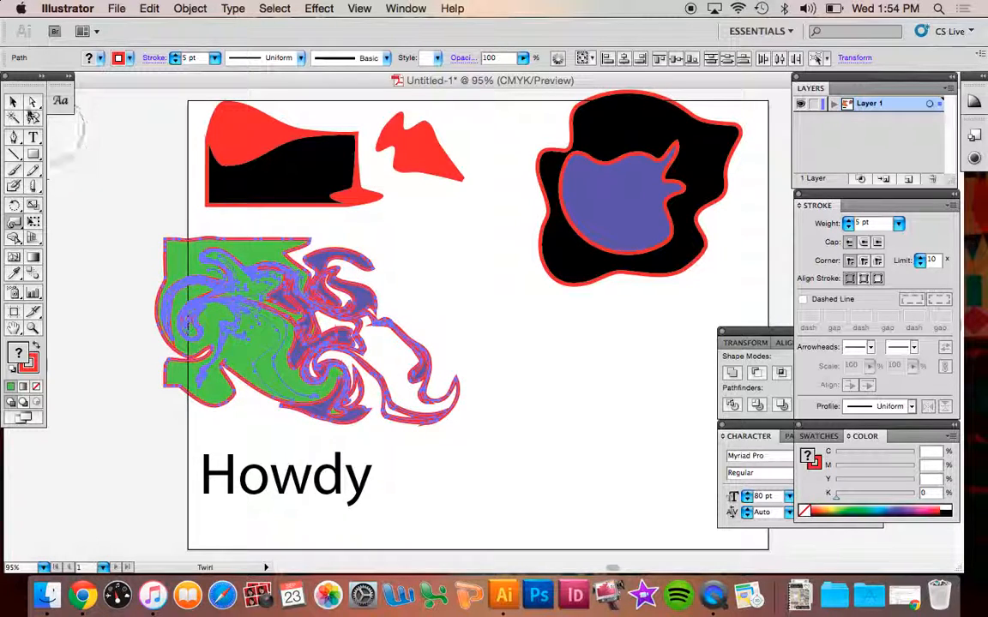
Step: Shift the twirled green shape left, and move the purple swirl right and down towards the Howdy text
left_click(13, 102)
left_click(434, 336)
left_click_drag(375, 313, 428, 313)
left_click_drag(182, 310, 156, 311)
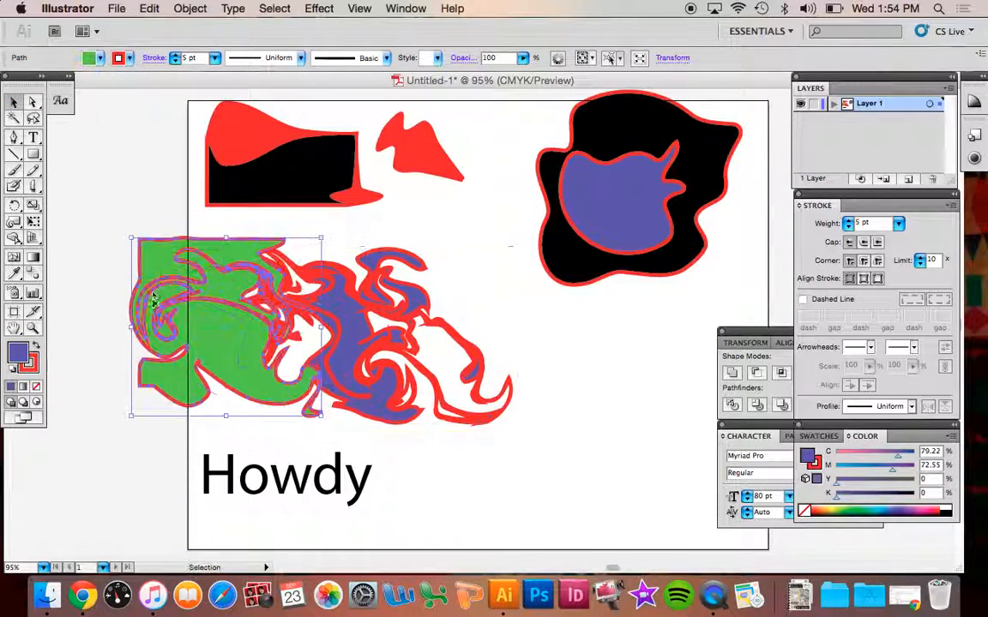
left_click(240, 433)
left_click_drag(360, 358, 359, 398)
Step: Give the purple swirl a black stroke and bring it to the front
left_click(32, 367)
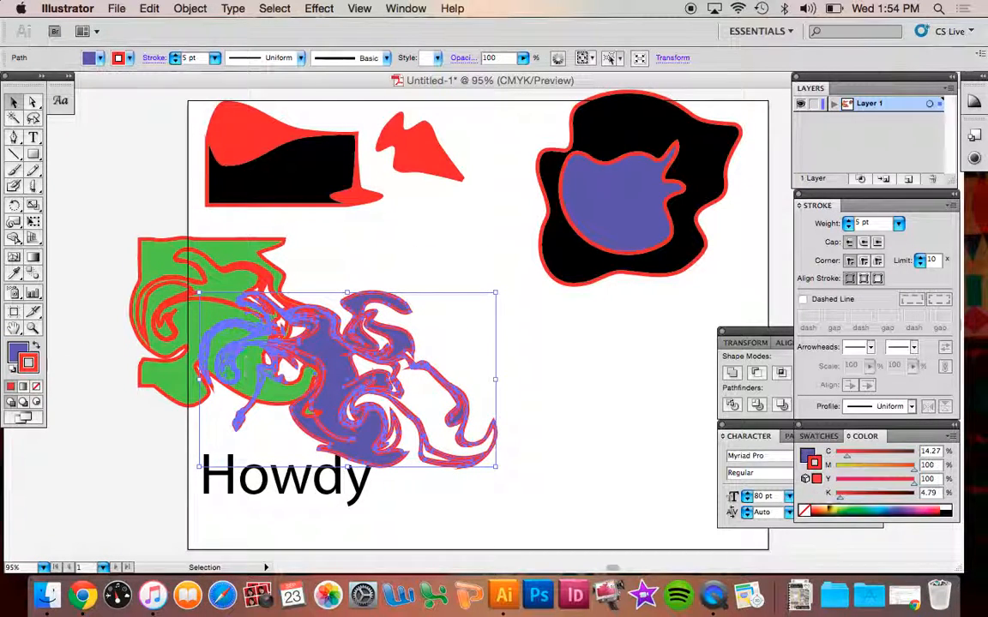
left_click(948, 512)
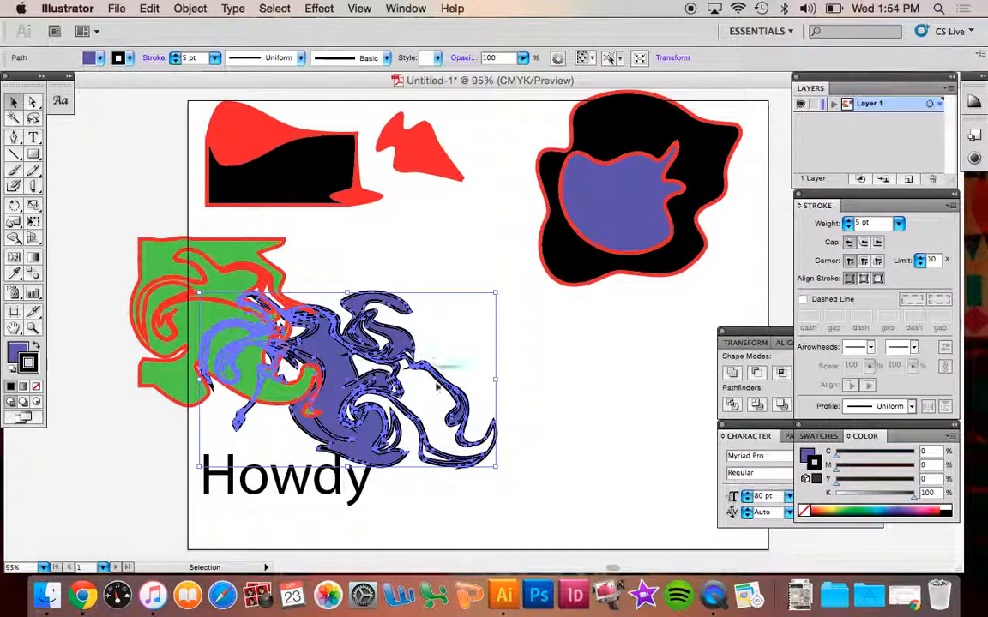
right_click(387, 388)
mouse_move(459, 549)
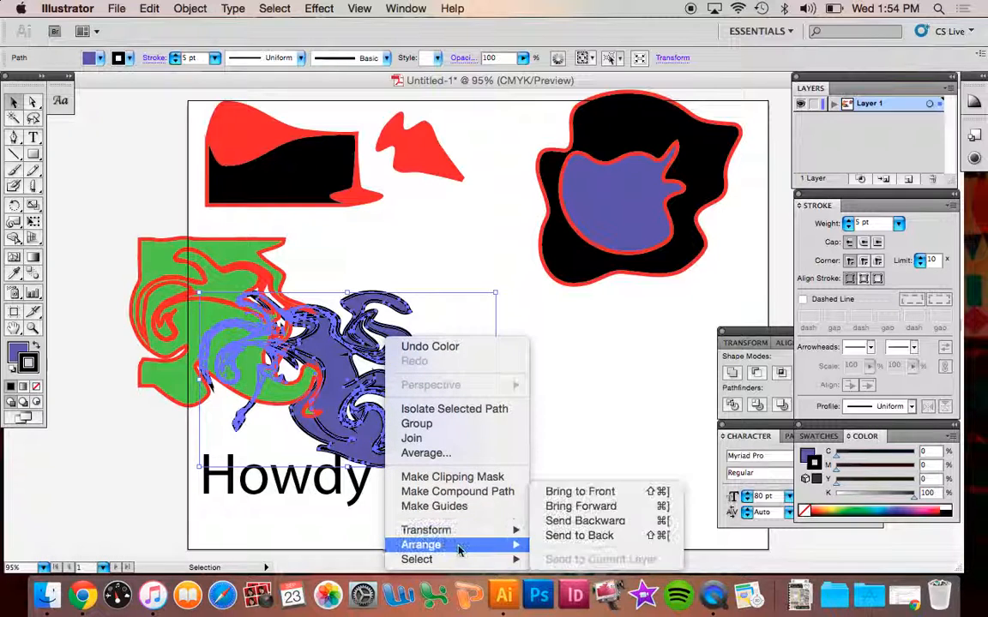
left_click(580, 492)
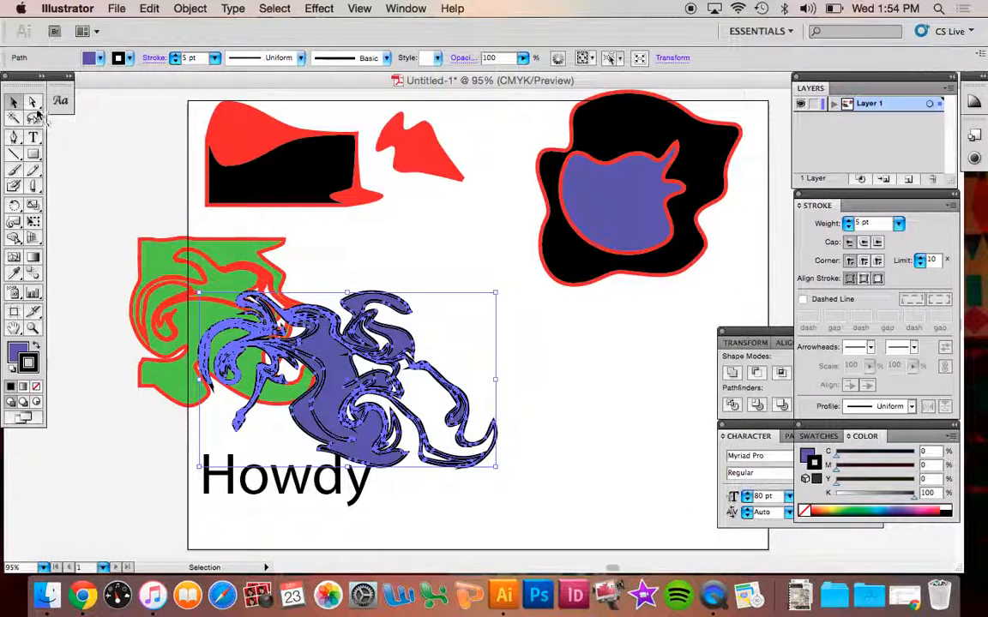
Step: Move the purple swirl up and left over the green shape, leaving nothing selected
left_click(255, 454)
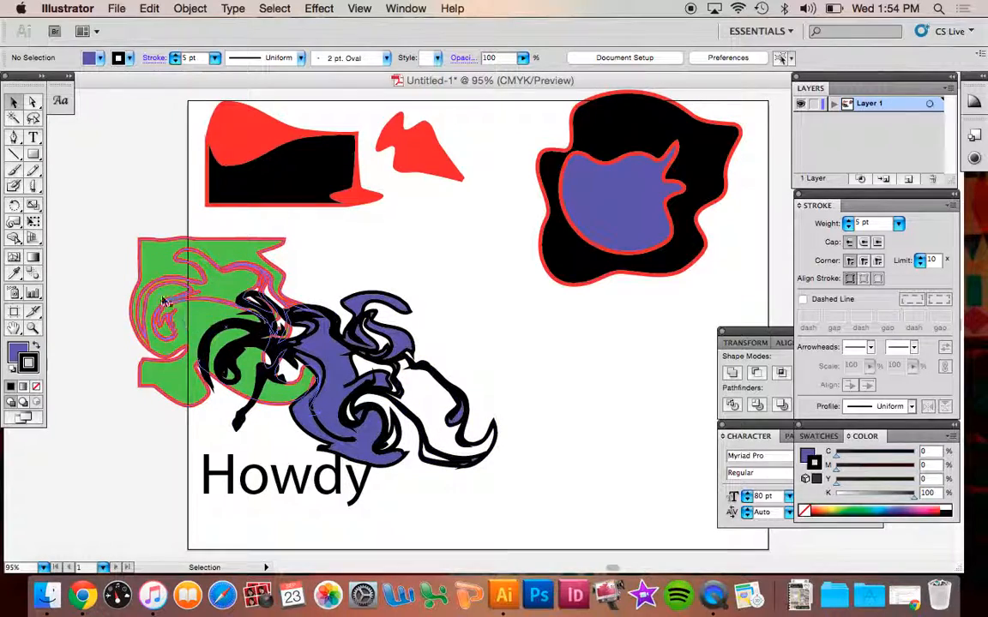
left_click_drag(338, 369, 272, 306)
left_click(442, 276)
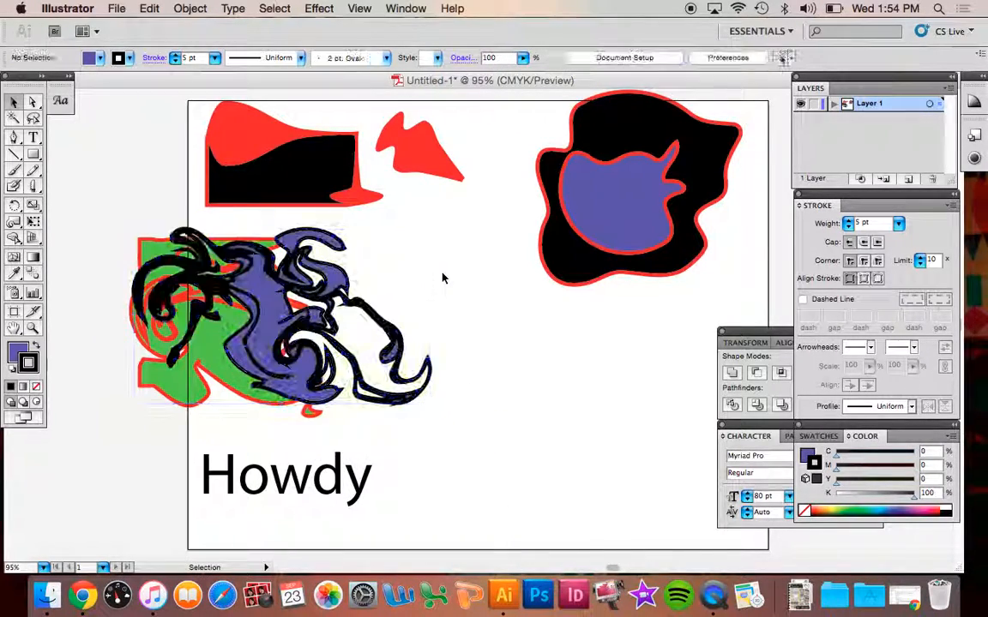
Step: Set the Twirl tool's intensity to 10% and twirl the inner curls of the purple shape
left_click(14, 240)
left_click(14, 222)
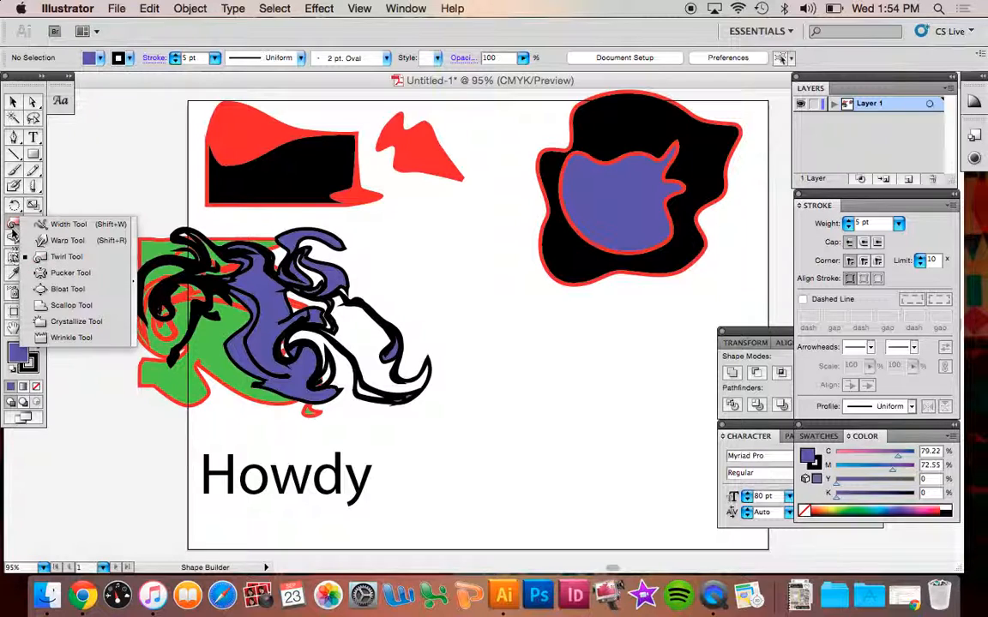
left_click(21, 256)
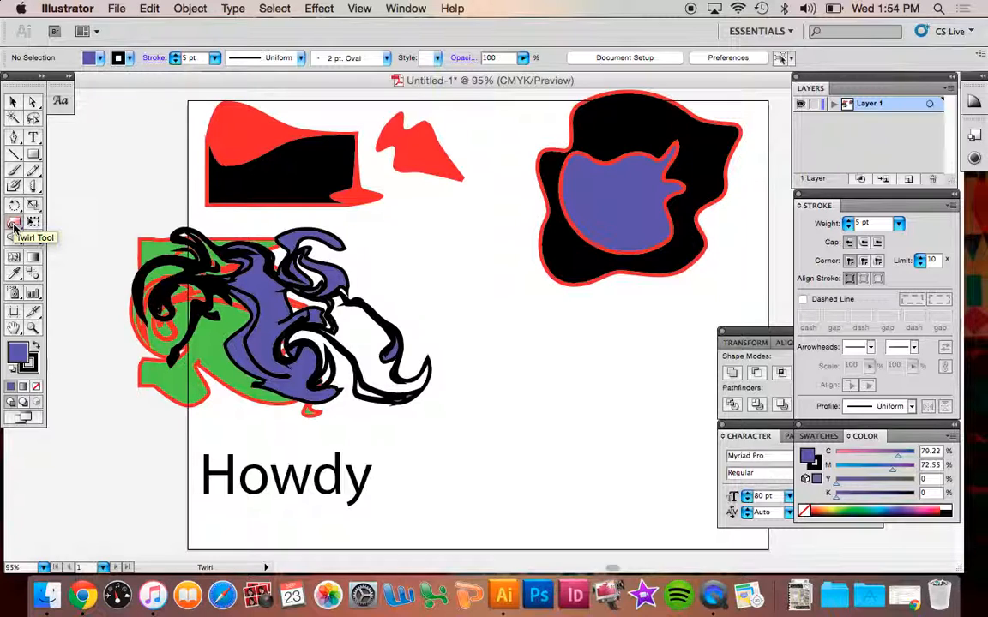
double_click(14, 225)
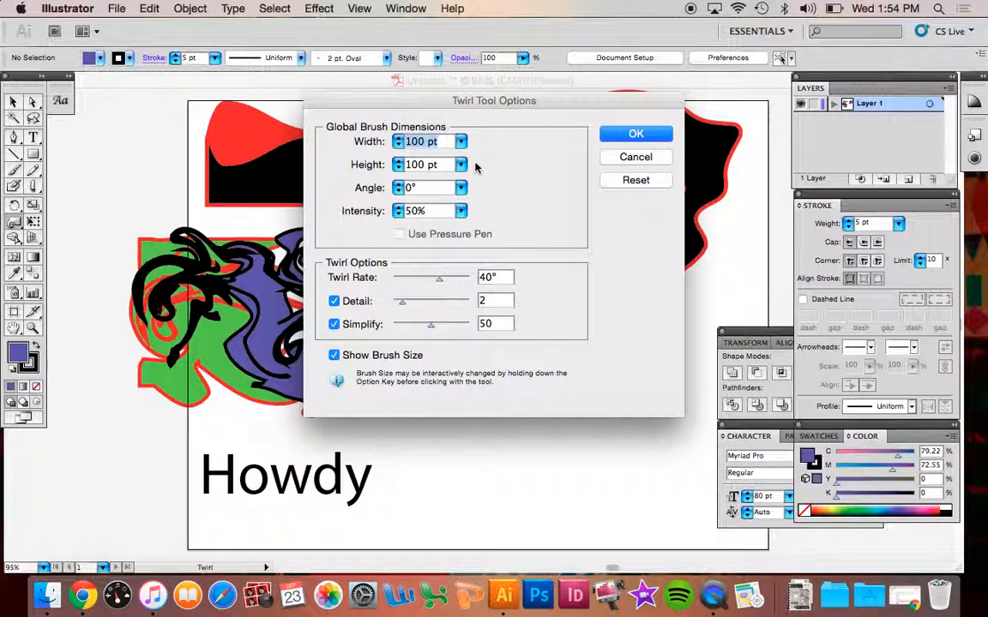
left_click(460, 211)
left_click(425, 223)
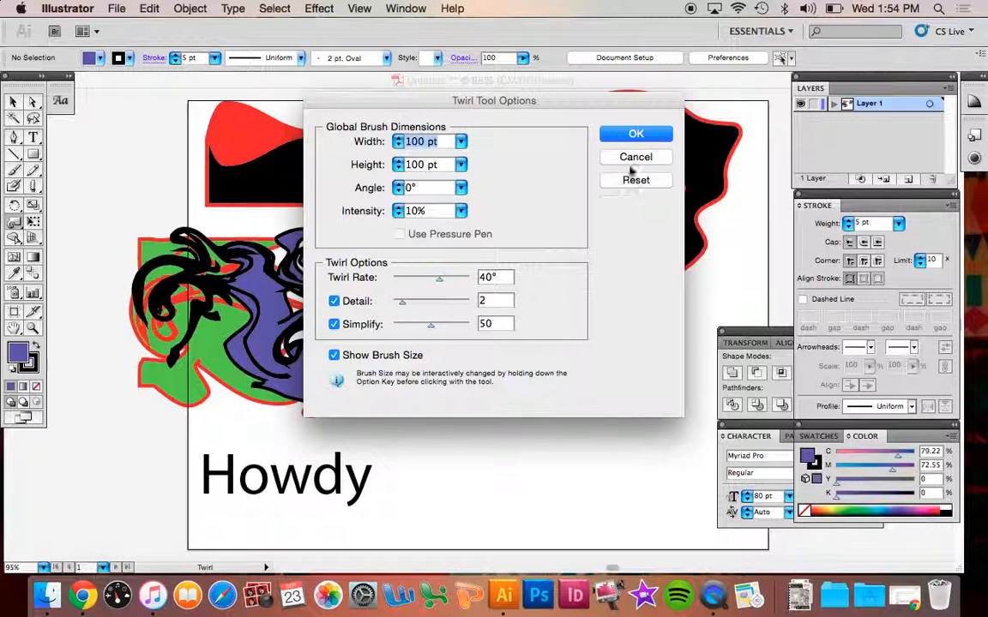
left_click(636, 134)
left_click_drag(305, 337, 315, 276)
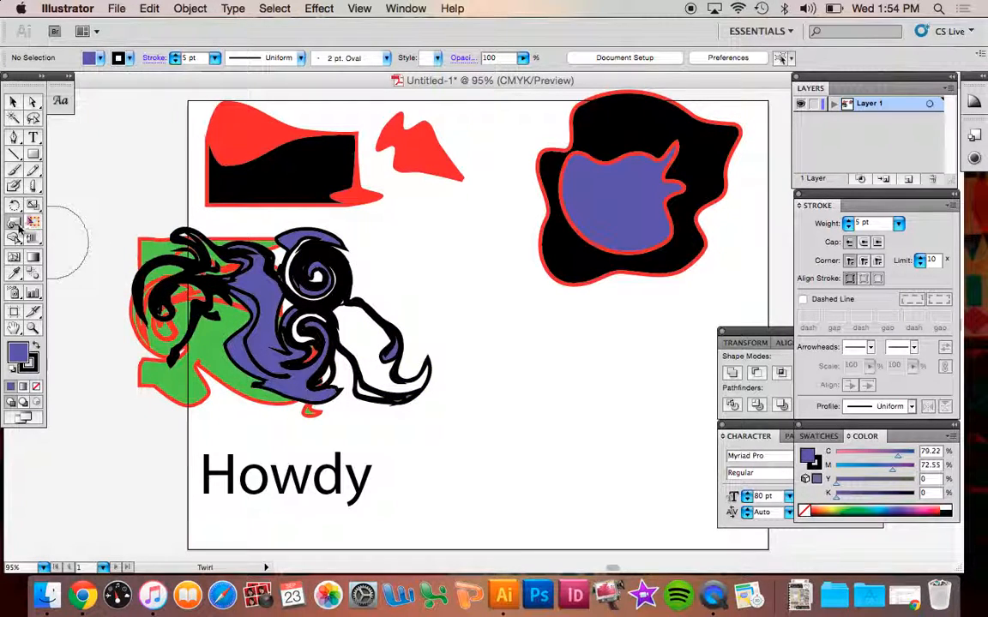
Step: Set the Twirl tool's intensity to 100%
left_click(17, 226)
double_click(15, 223)
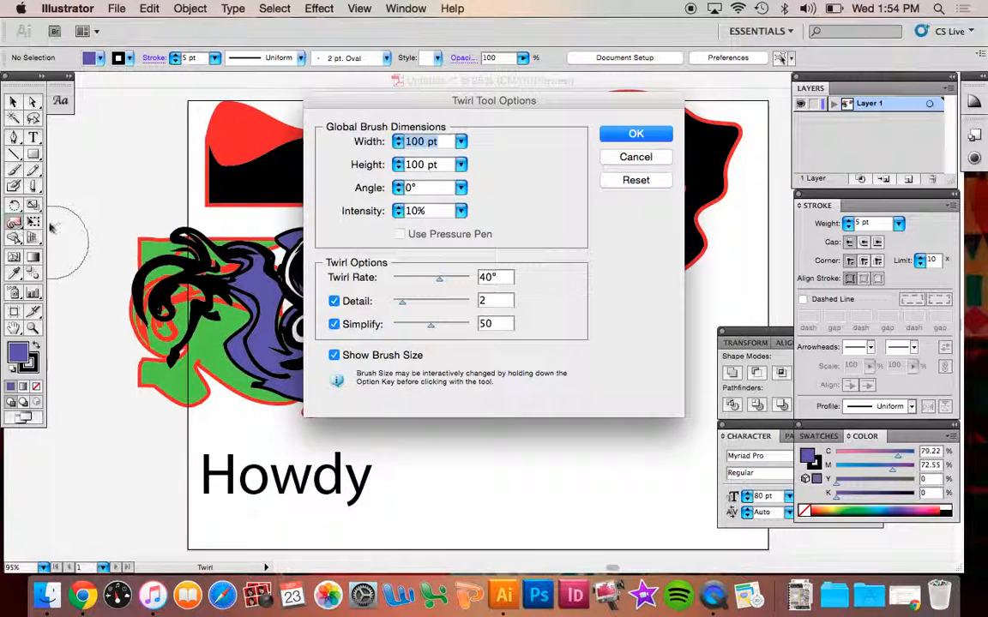
left_click(461, 211)
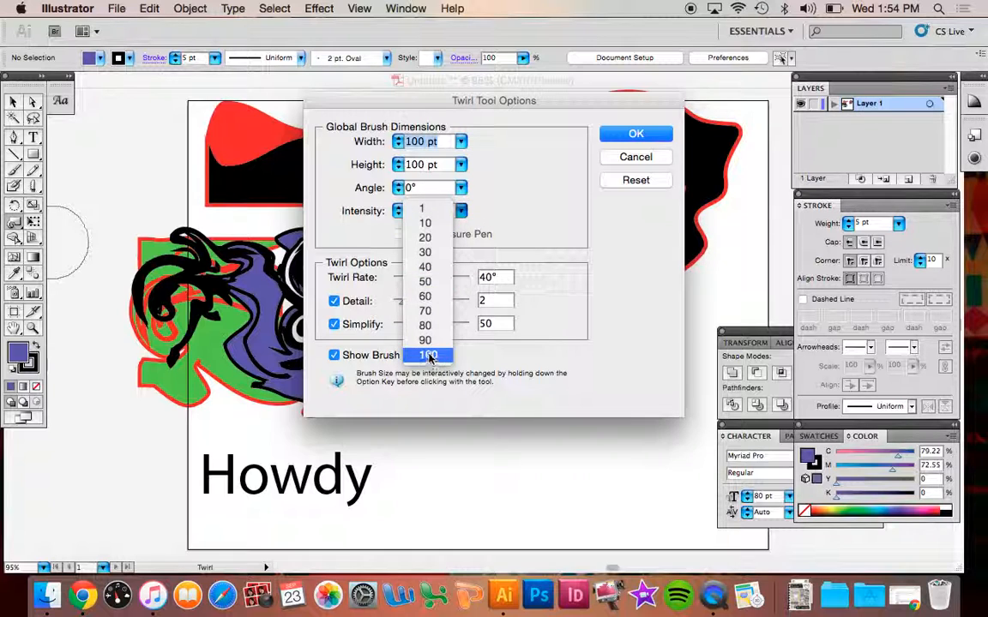
left_click(430, 354)
left_click(635, 135)
Step: Twirl tight spirals into the middle and lower parts of the overlapping purple and green shapes
left_click_drag(282, 328, 282, 328)
left_click_drag(278, 271, 283, 261)
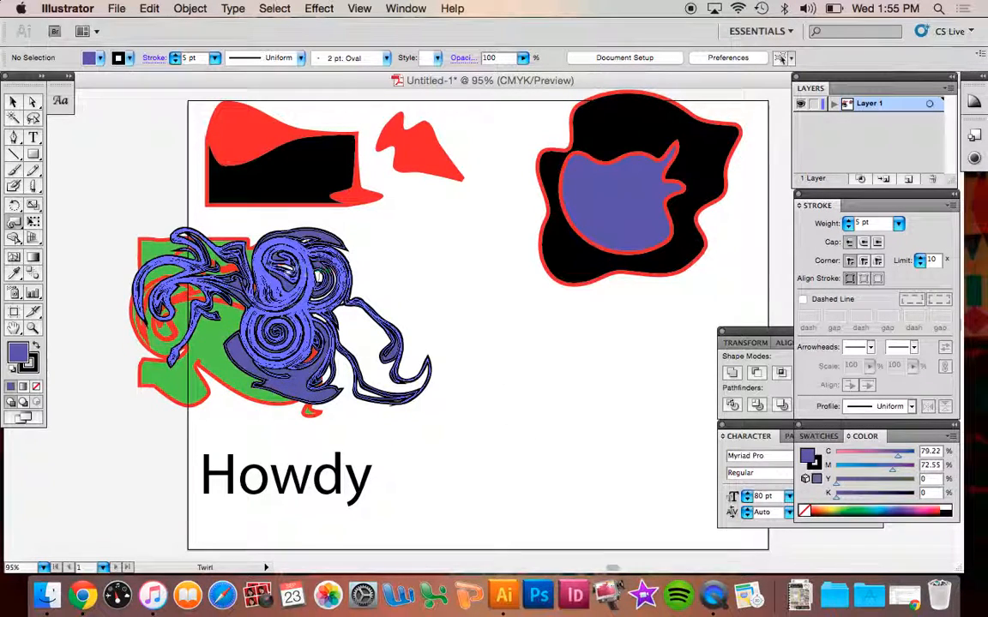
left_click_drag(273, 328, 273, 328)
left_click_drag(203, 354, 203, 354)
left_click_drag(291, 362, 253, 375)
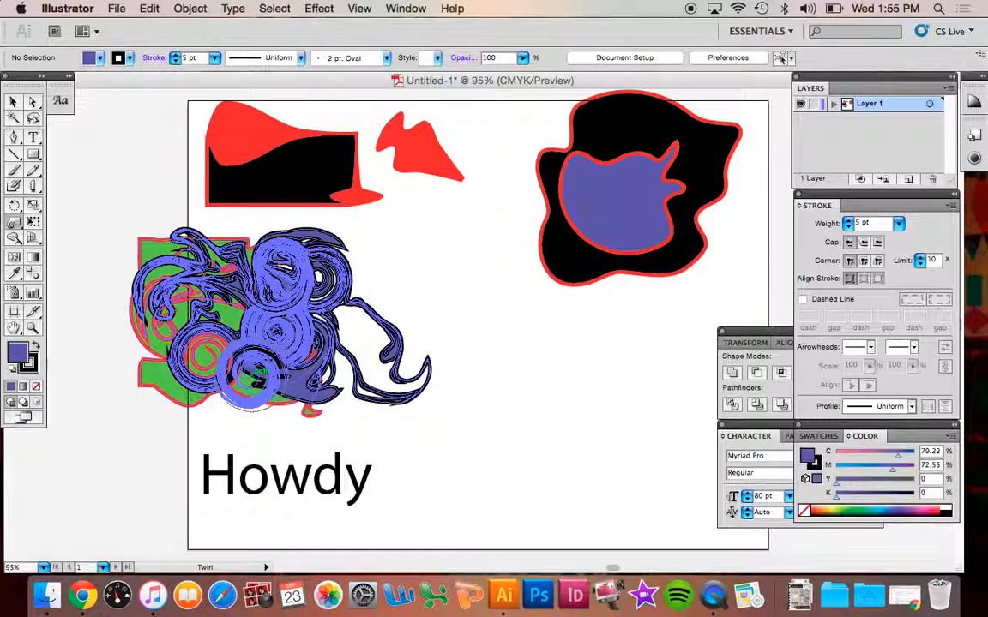
left_click_drag(253, 375, 254, 377)
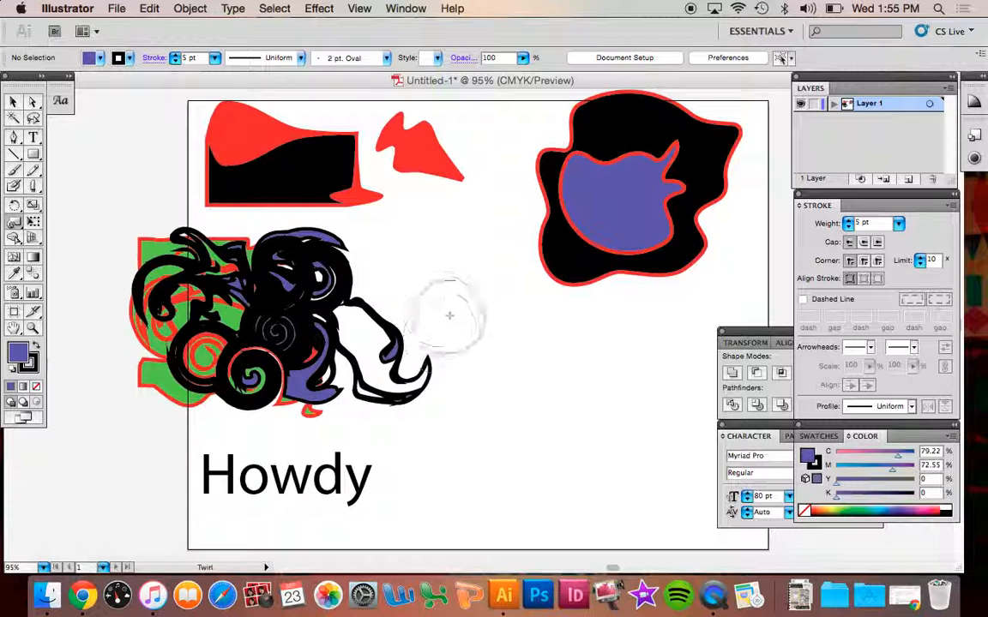
Step: Draw a purple rectangle with a black stroke in the empty area right of the swirled shapes
left_click(13, 101)
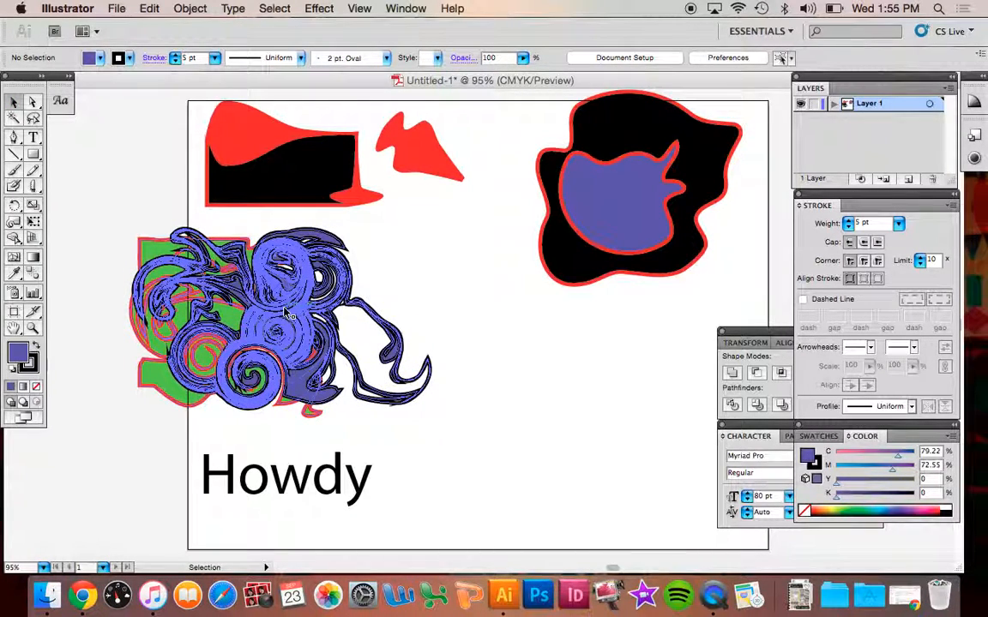
left_click(337, 318)
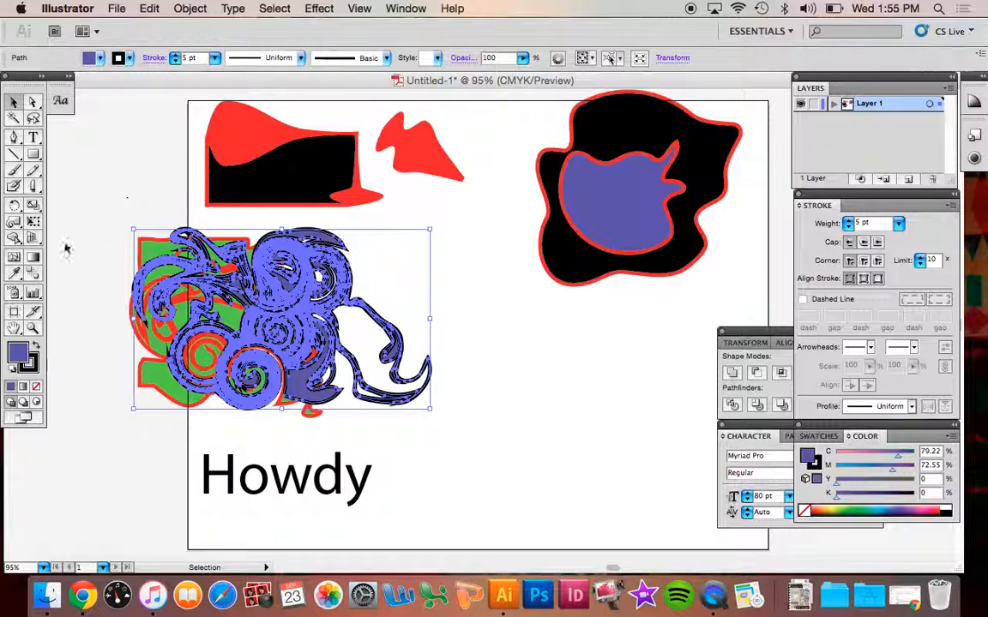
left_click_drag(31, 223, 65, 256)
left_click_drag(34, 157, 52, 157)
left_click_drag(463, 309, 590, 452)
Step: Pinch the new rectangle's sides inward with the Pucker tool and pull a thin curved tip out above it
left_click_drag(14, 221, 77, 275)
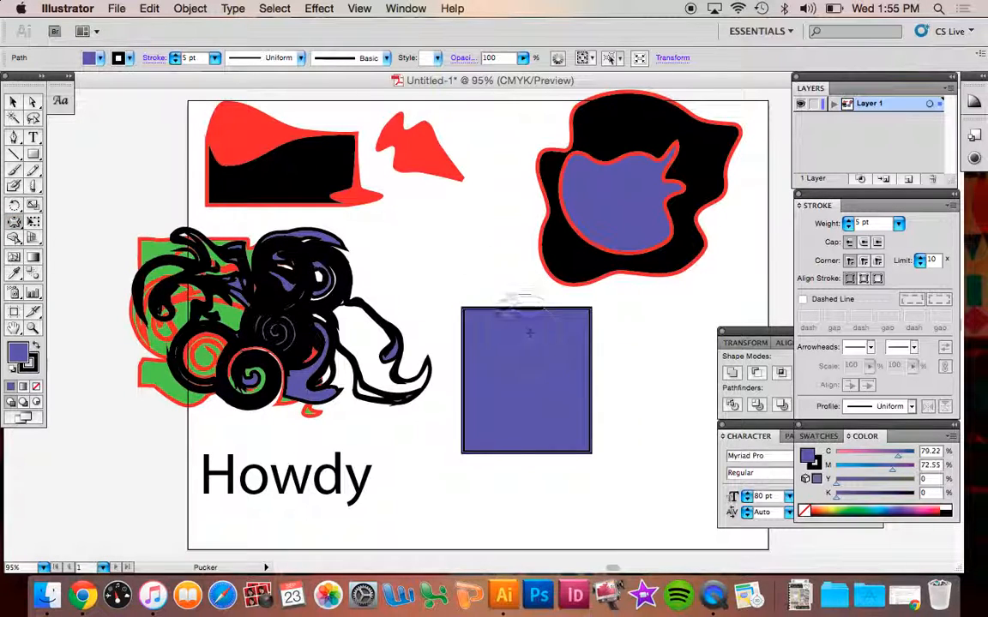
left_click(537, 383)
mouse_move(536, 377)
left_mouse_down()
mouse_move(508, 248)
mouse_move(481, 203)
mouse_move(439, 204)
left_mouse_up()
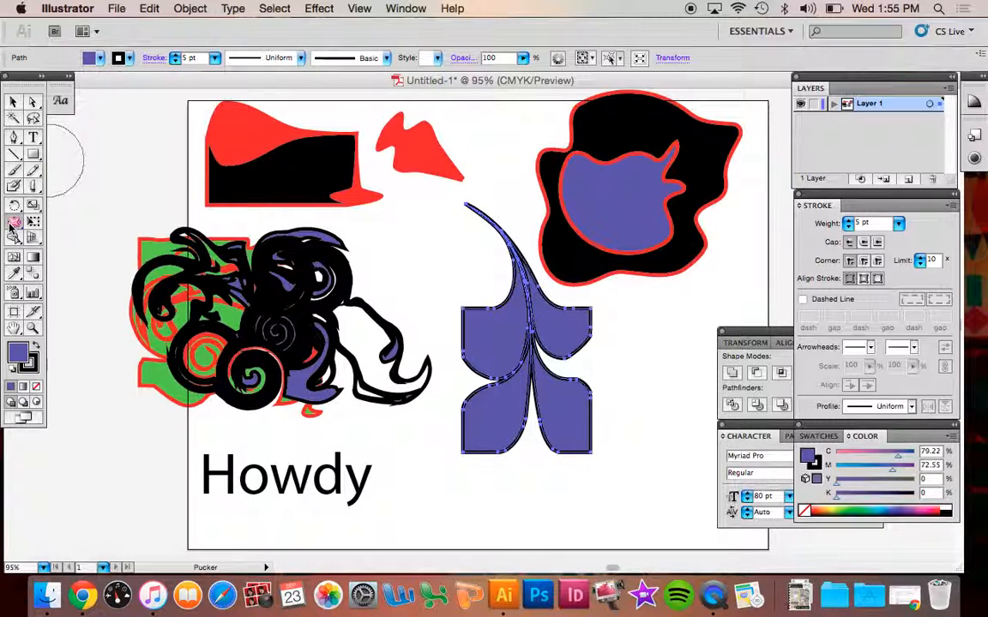
Step: Draw a purple ellipse to the right of the puckered rectangle
left_click_drag(32, 154, 92, 188)
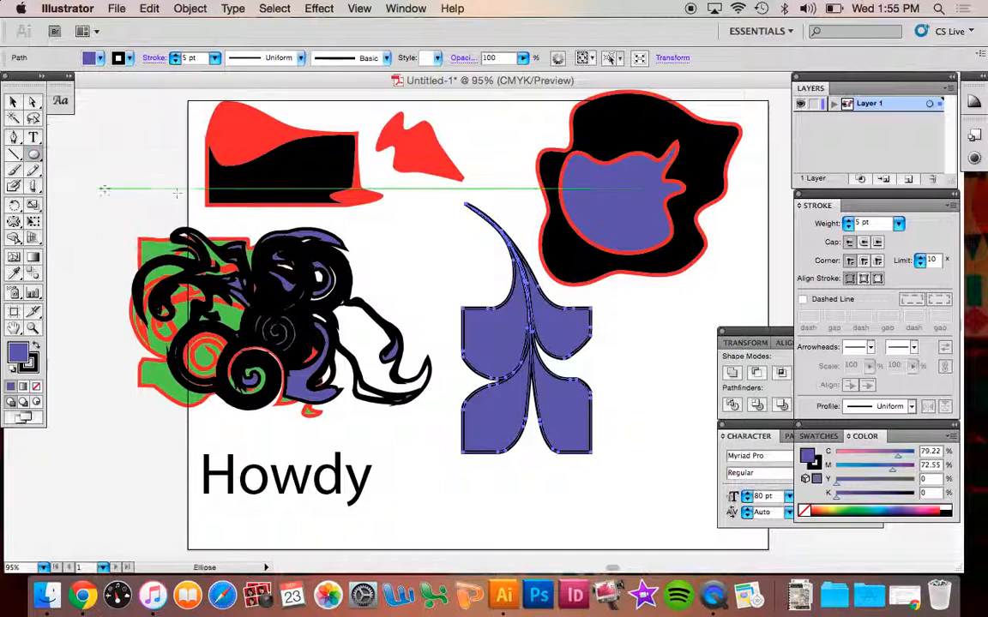
mouse_move(643, 318)
left_mouse_down()
mouse_move(724, 439)
mouse_move(752, 442)
left_mouse_up()
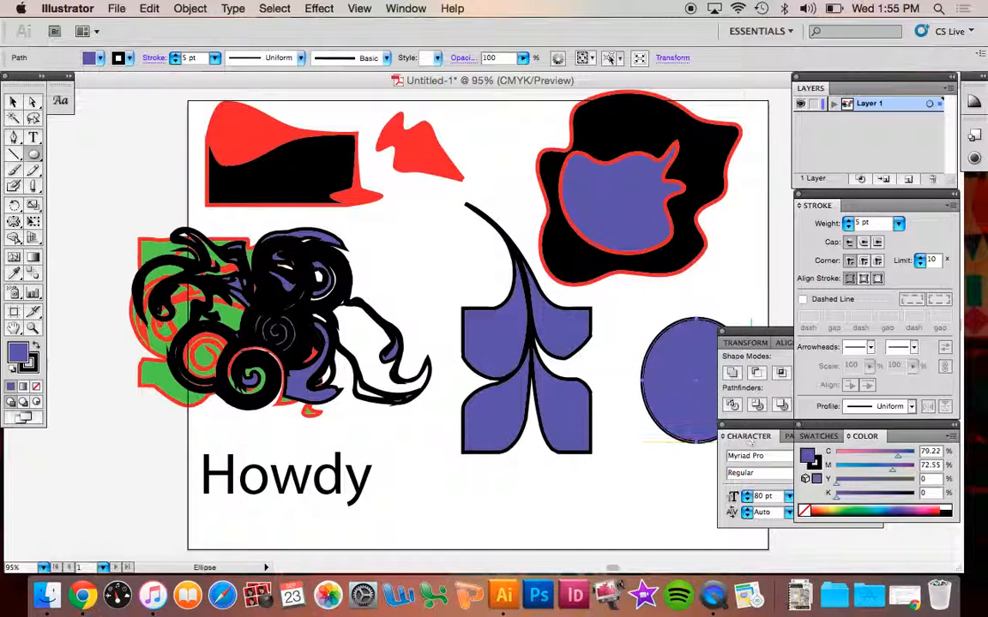
Step: Select the black blob and the purple shape inside it, and swell the purple shape's upper edge with the Bloat tool
left_click_drag(14, 224, 65, 291)
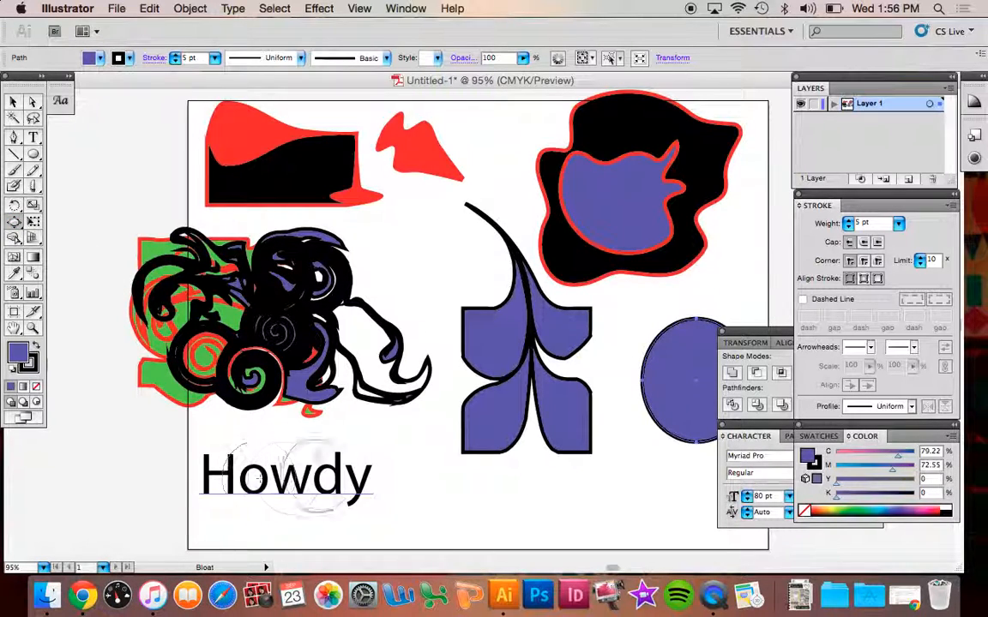
left_click(13, 101)
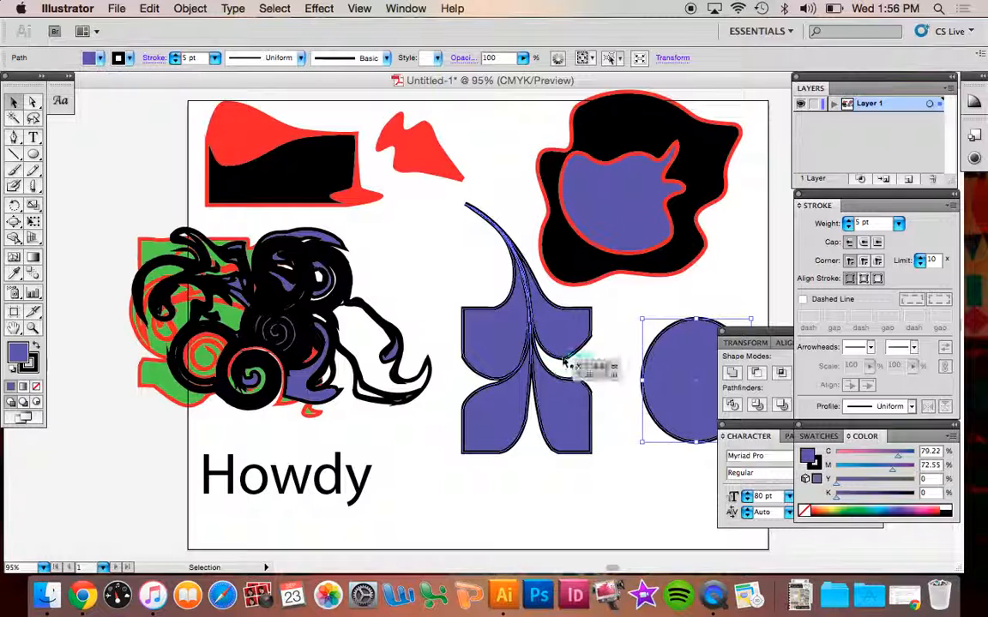
left_click(14, 221)
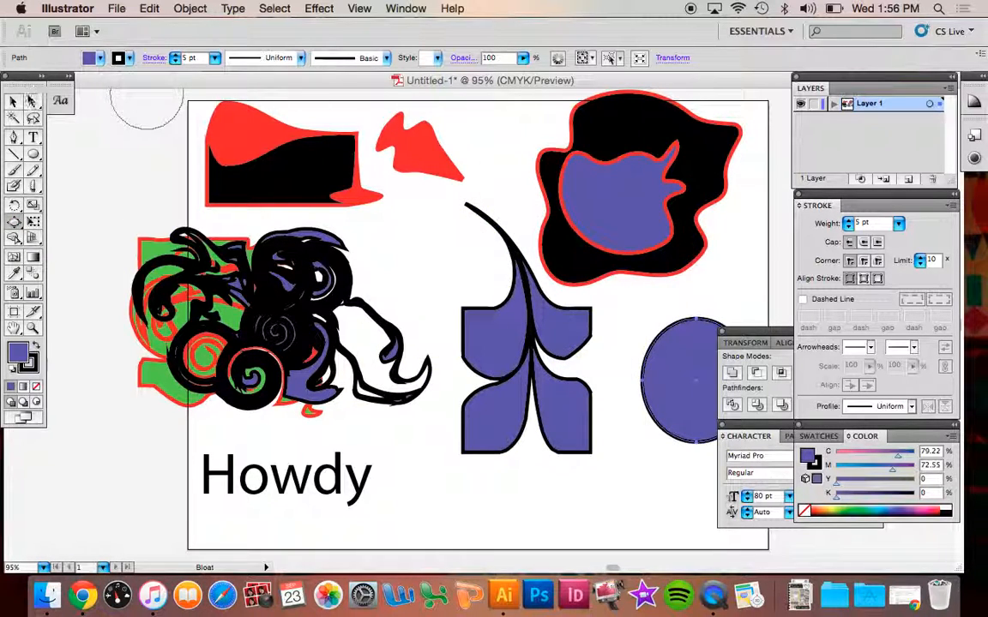
left_click(13, 101)
left_click(539, 141)
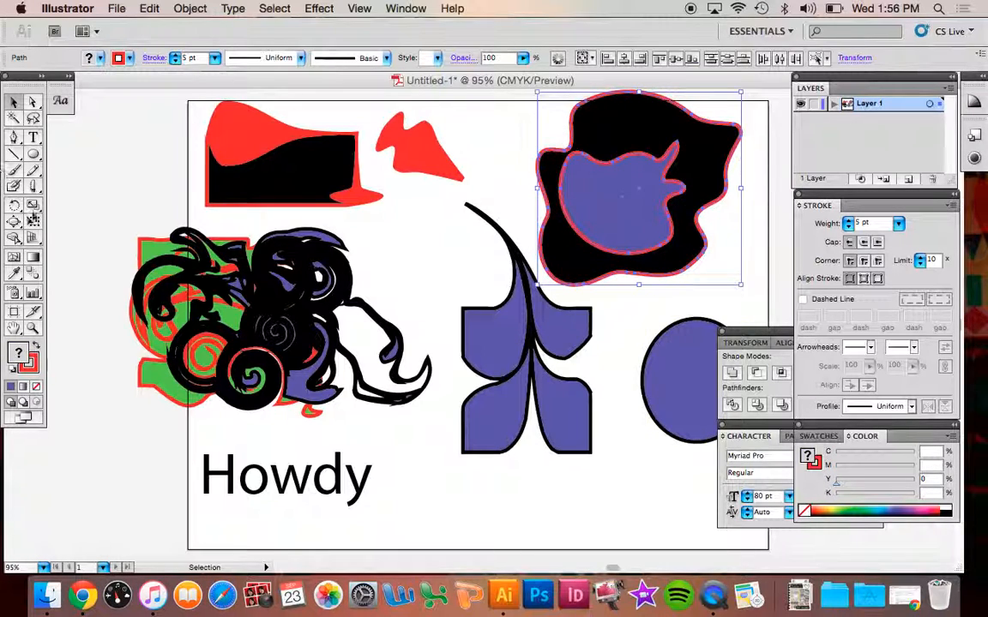
left_click(14, 220)
mouse_move(639, 187)
left_mouse_down()
mouse_move(677, 189)
mouse_move(656, 161)
mouse_move(686, 152)
mouse_move(626, 129)
mouse_move(583, 137)
left_mouse_up()
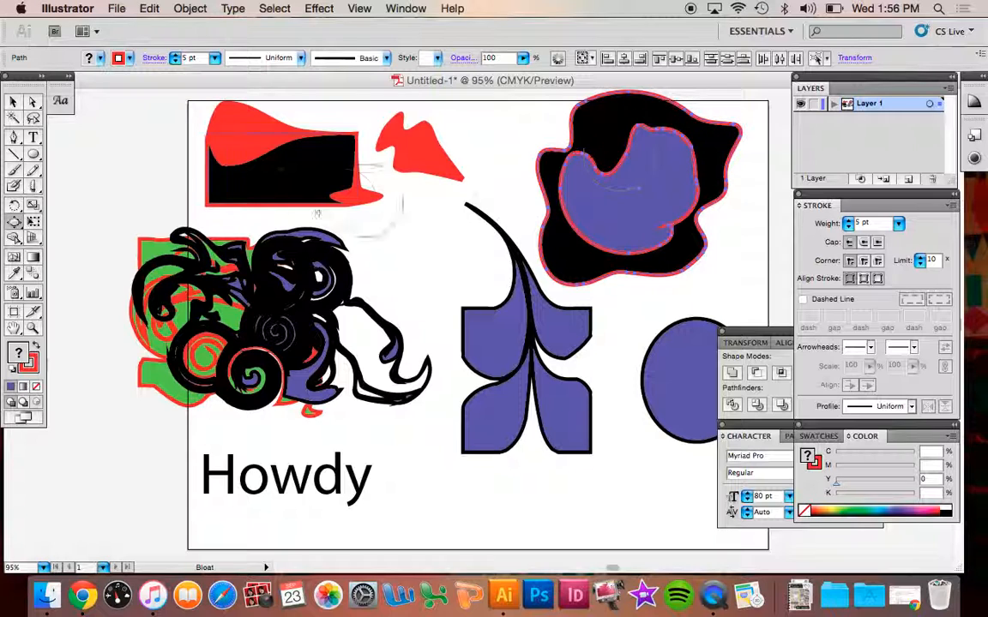
Step: Lower the Bloat tool's intensity and bulge the upper-left edges of the black and purple shapes
double_click(13, 223)
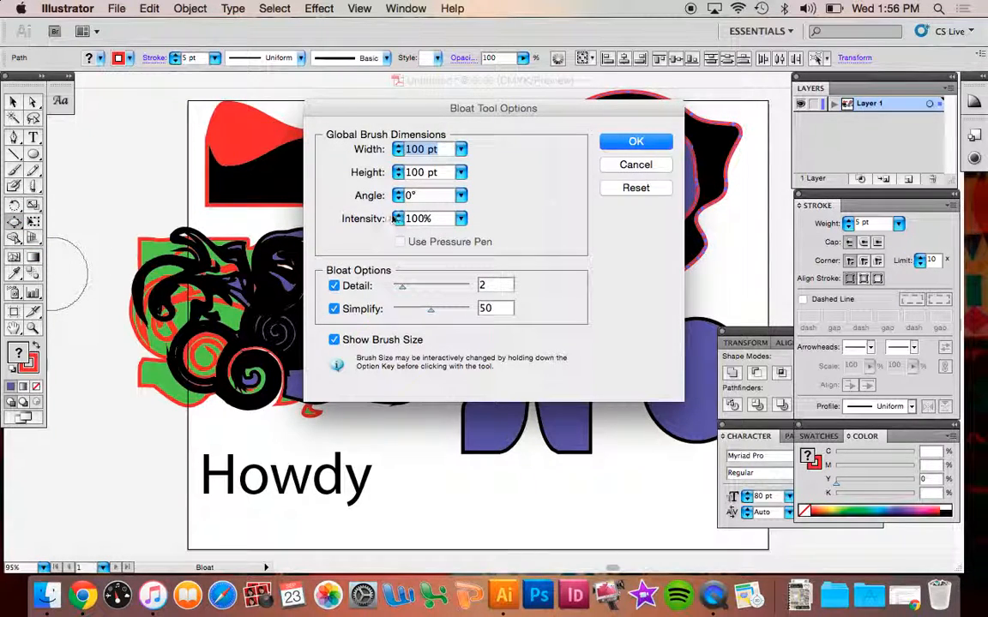
left_click(461, 218)
left_click(422, 229)
left_click(619, 142)
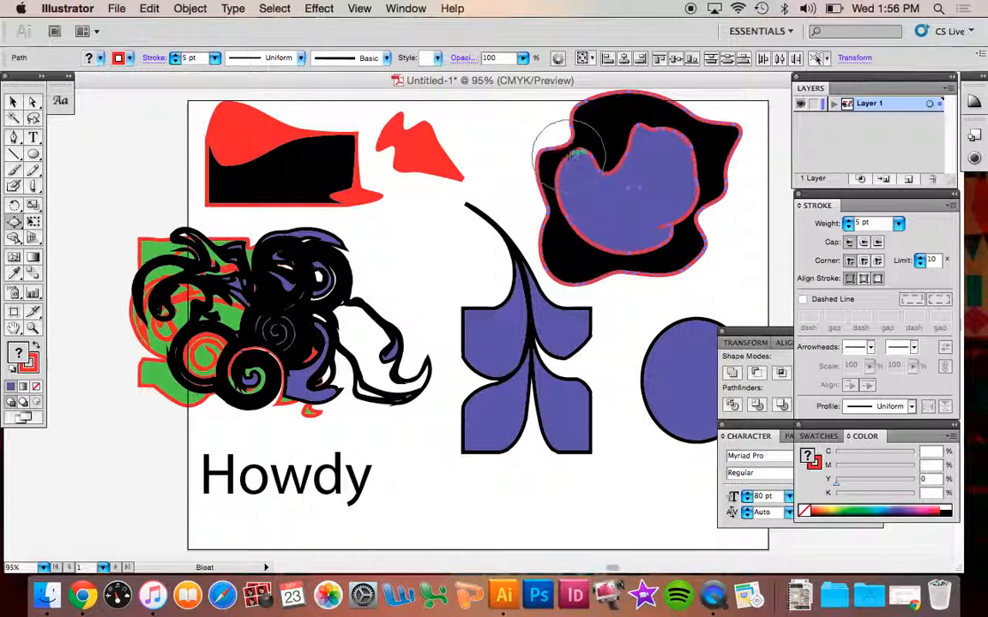
left_click_drag(567, 146, 553, 152)
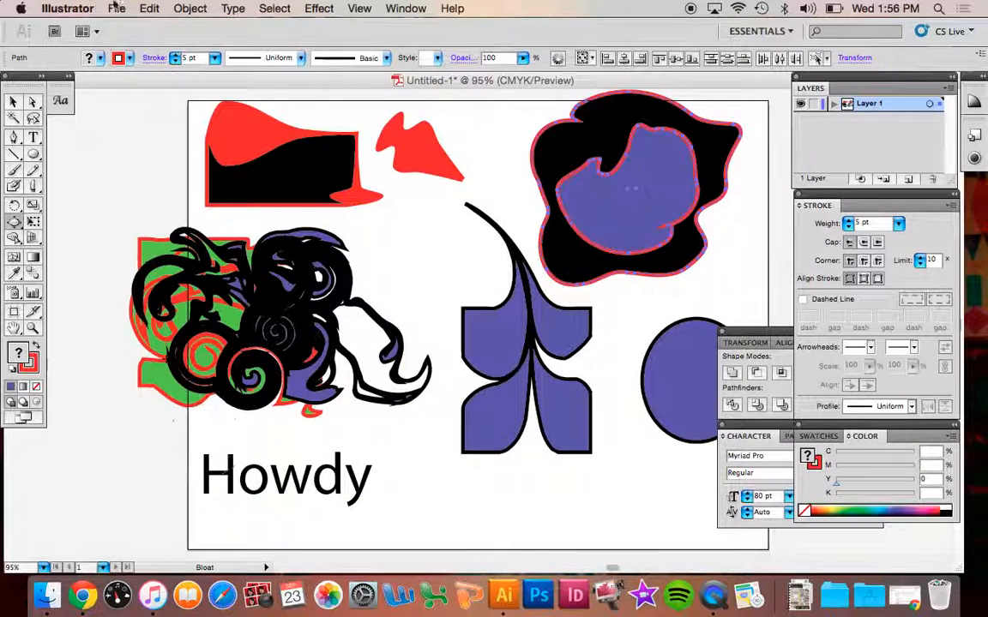
Step: Select the Howdy text and expand it into editable letter shapes
left_click(13, 101)
left_click(343, 471)
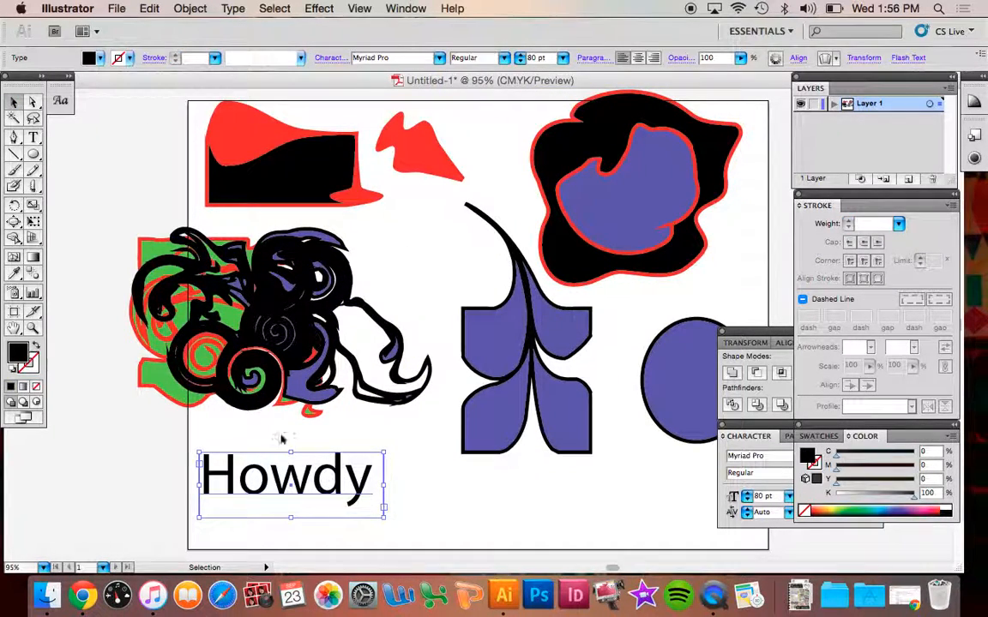
left_click(190, 8)
left_click(268, 176)
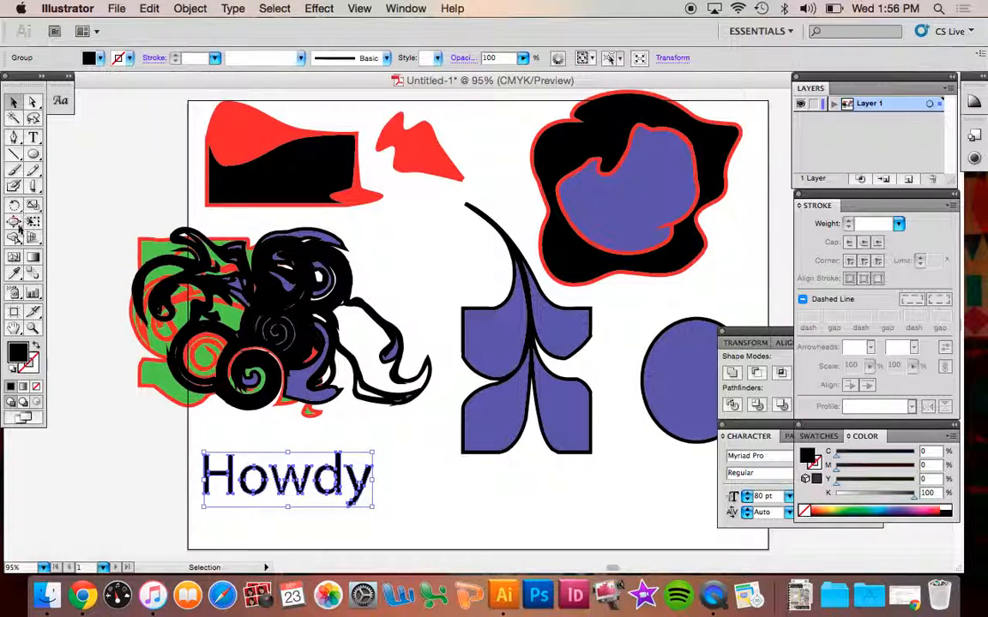
Step: Try the Bloat tool across the middle letters of Howdy, and undo the distortion
left_click(14, 223)
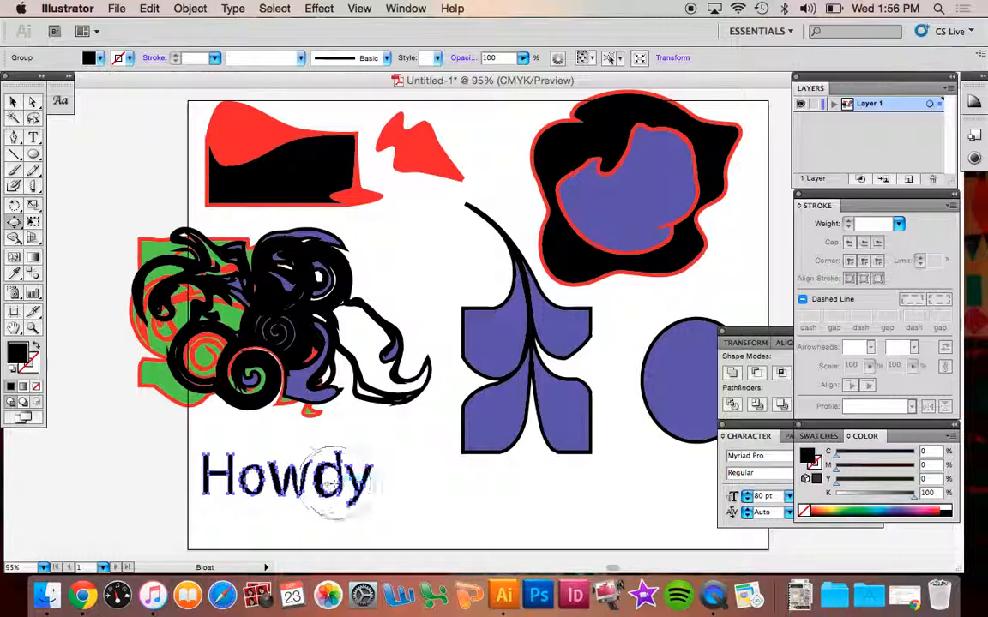
left_click_drag(257, 480, 291, 476)
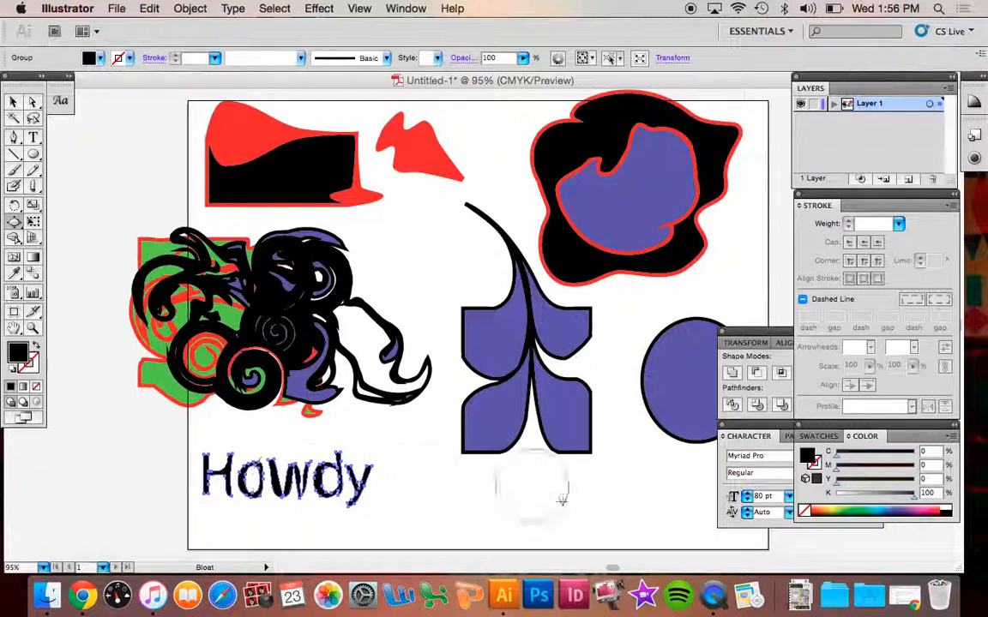
left_click(12, 101)
key("super+z")
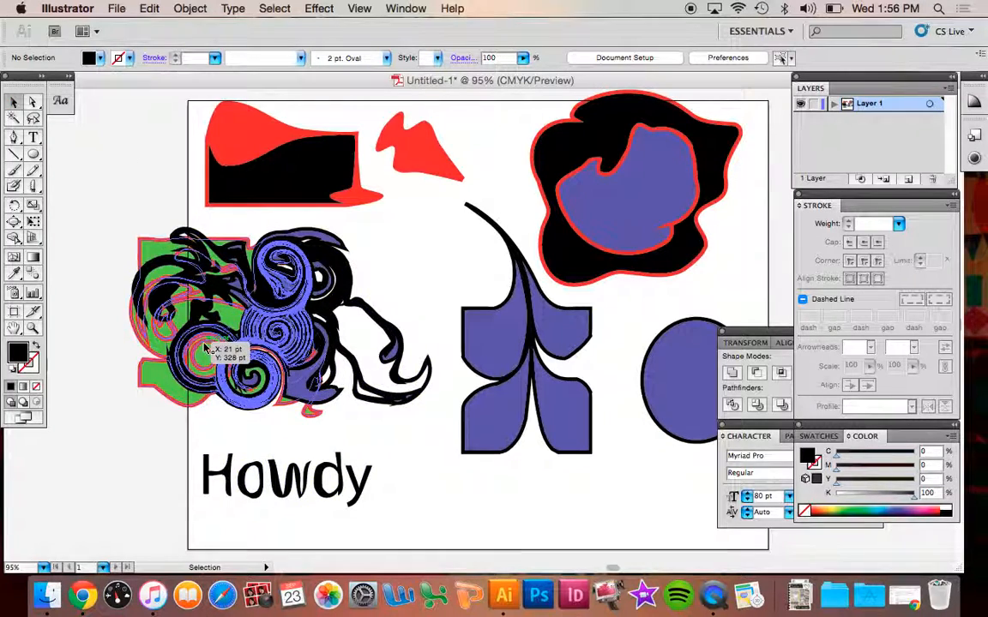
key("super+z")
key("a")
left_click(256, 383, "shift")
Step: Set the Bloat tool's brush to 200 pt wide and 200 pt high
double_click(14, 221)
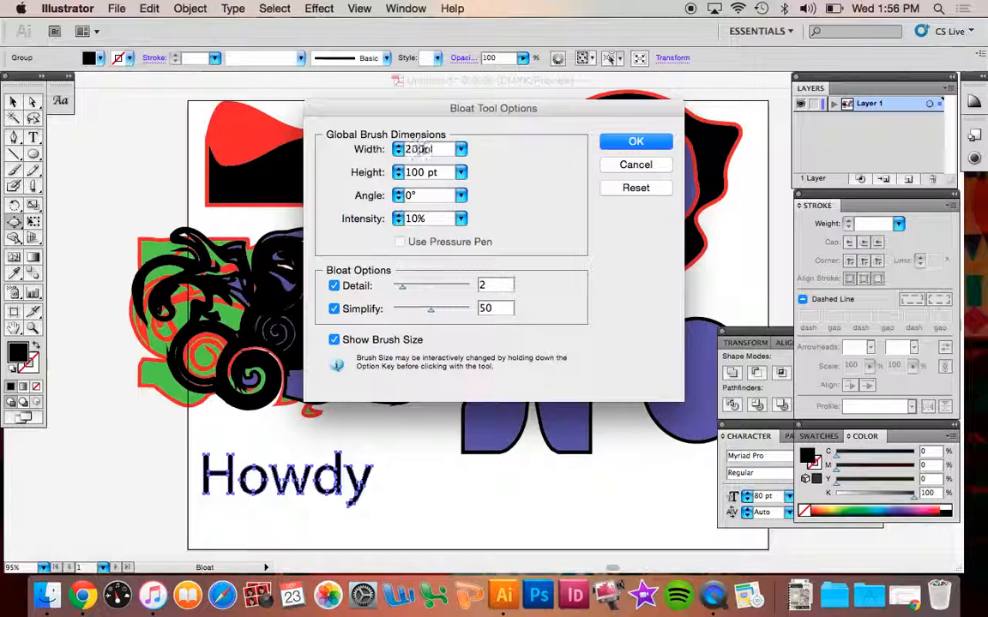
double_click(420, 172)
type("200")
left_click(639, 144)
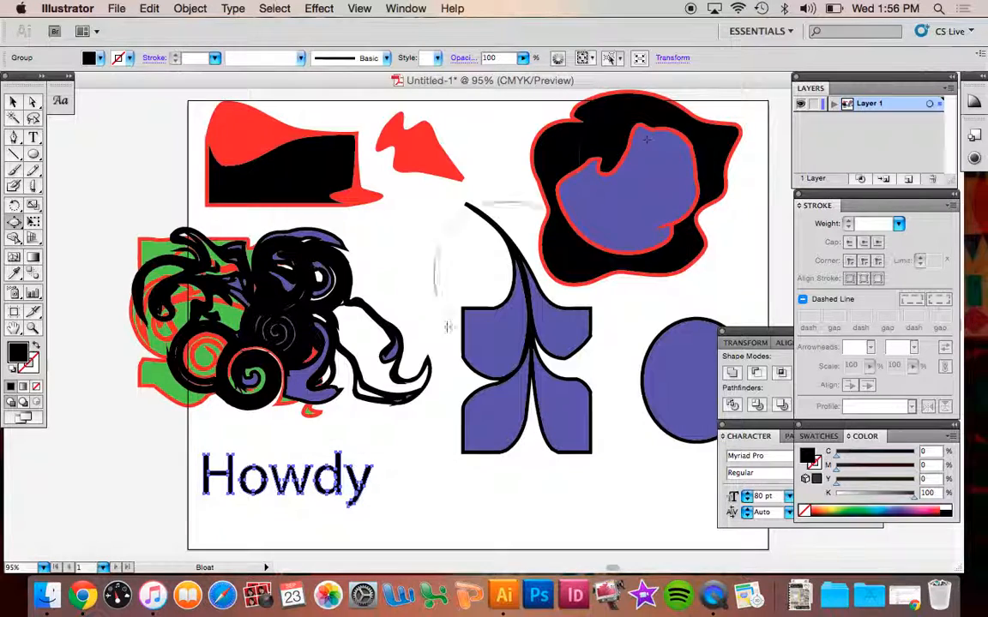
Step: Swell the o and w of Howdy with the larger Bloat brush, and undo the change
left_click_drag(289, 502, 278, 484)
key("super+z")
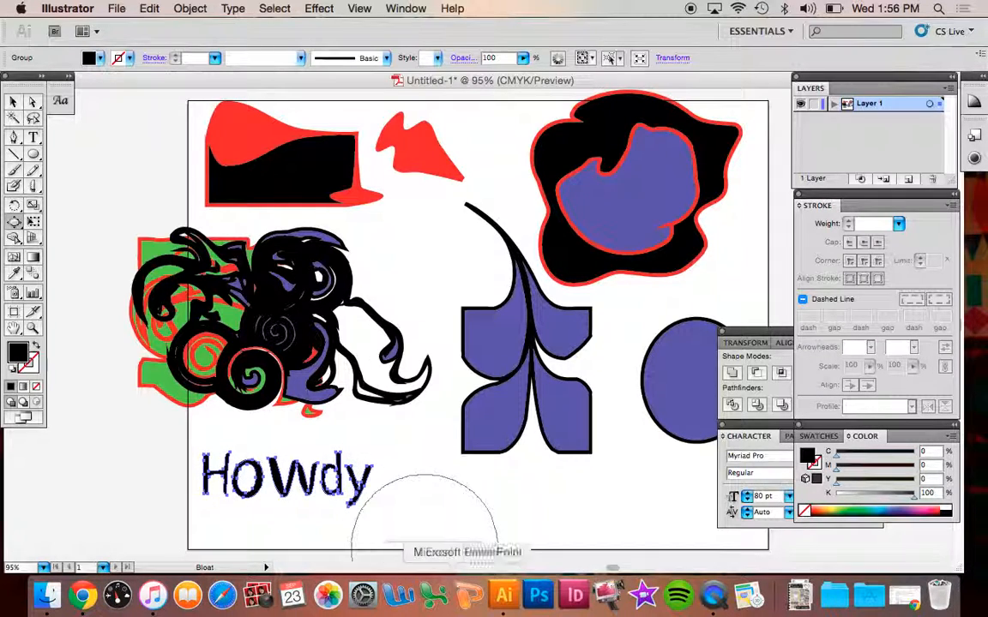
left_click(13, 101)
left_click(283, 294)
left_click(299, 512)
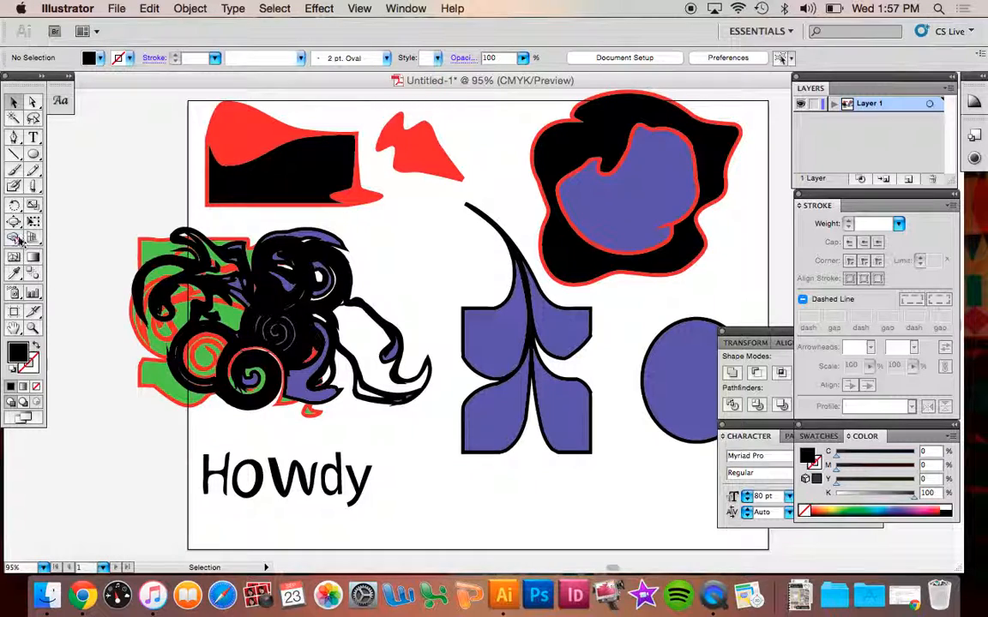
key("super+z")
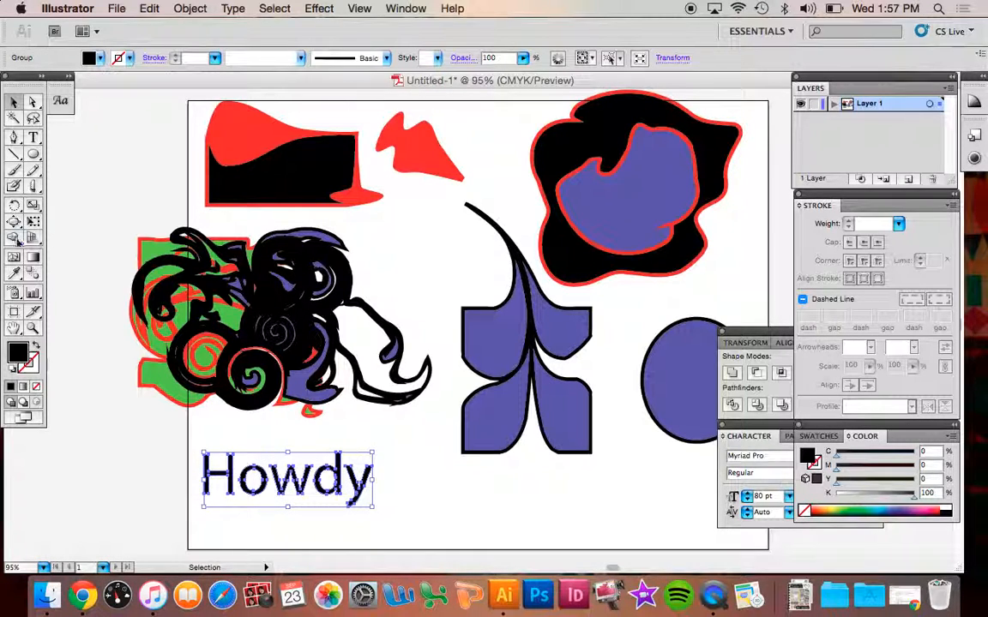
Step: Set the Bloat tool's intensity to 100%
double_click(14, 221)
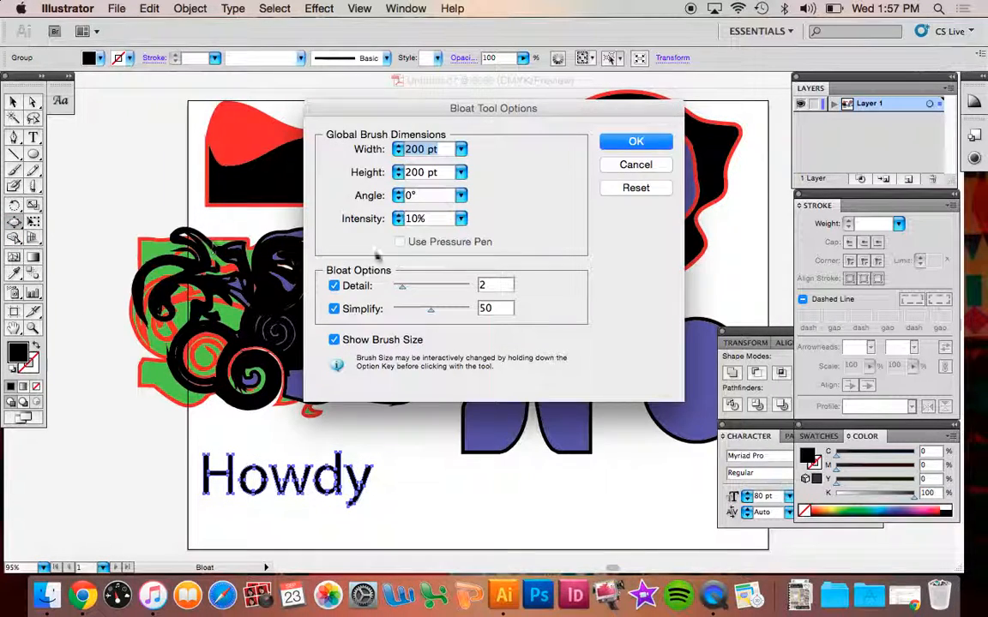
double_click(421, 221)
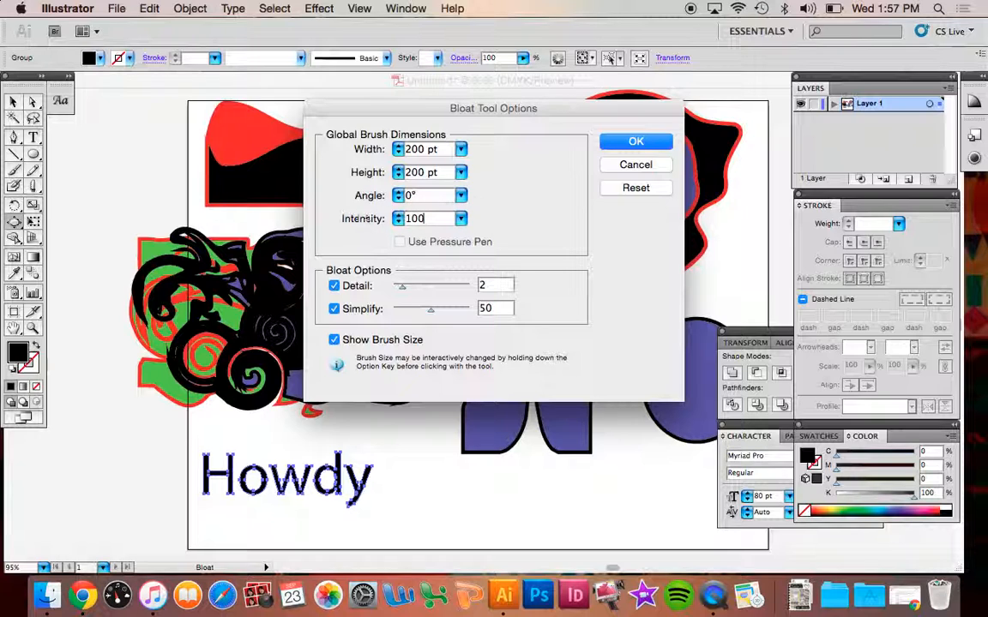
left_click(635, 141)
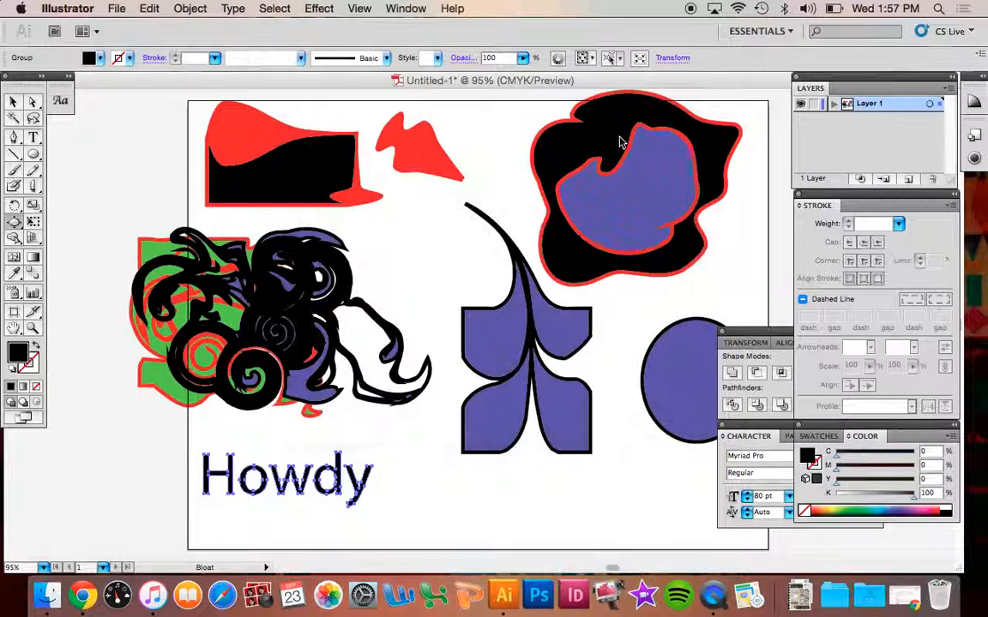
Step: Try the Bloat tool at full intensity on the middle of Howdy, and undo the distortion
left_click(295, 476)
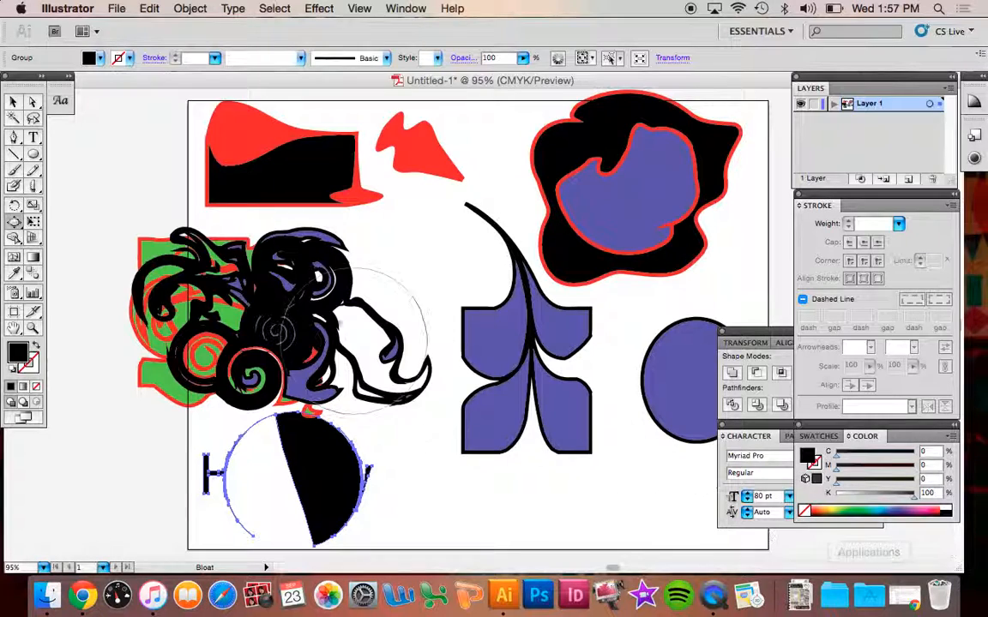
left_click(13, 101)
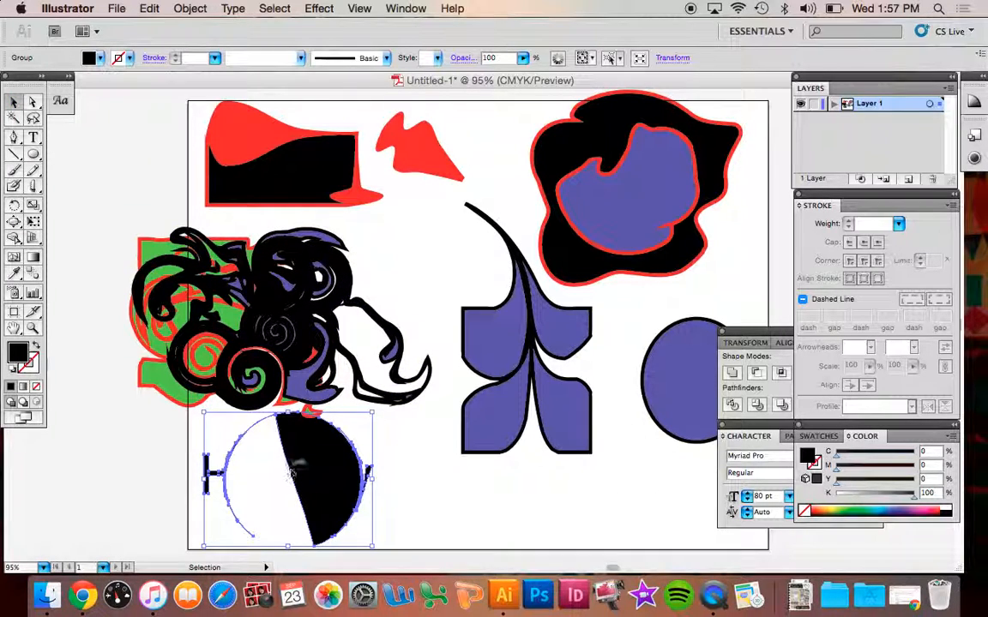
key("super+z")
left_click(542, 150)
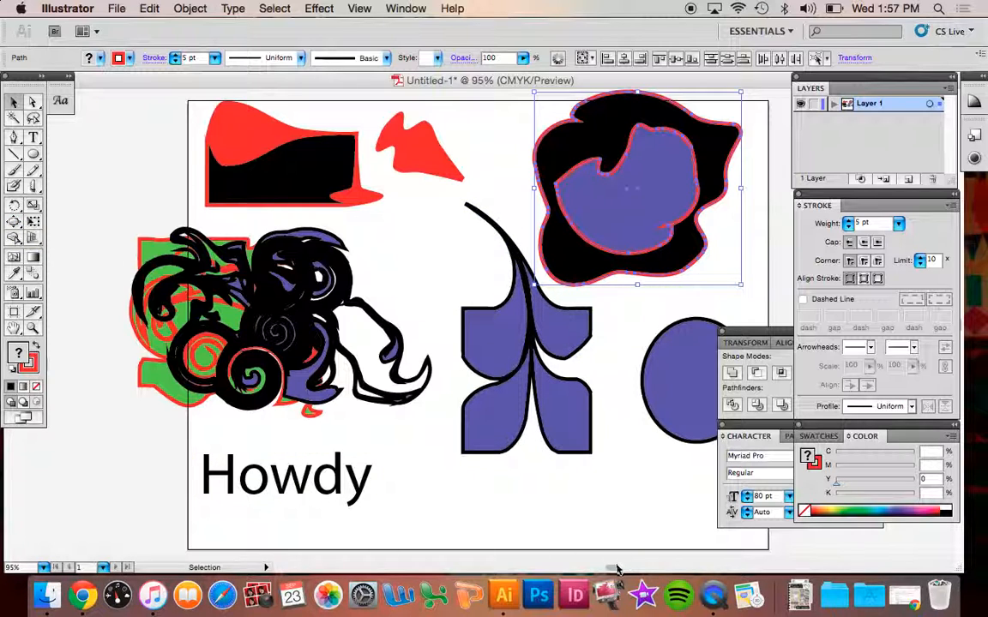
Step: Switch to the Scallop tool and set its brush to 100 pt wide and 100 pt high
scroll(615, 569, "right", 10)
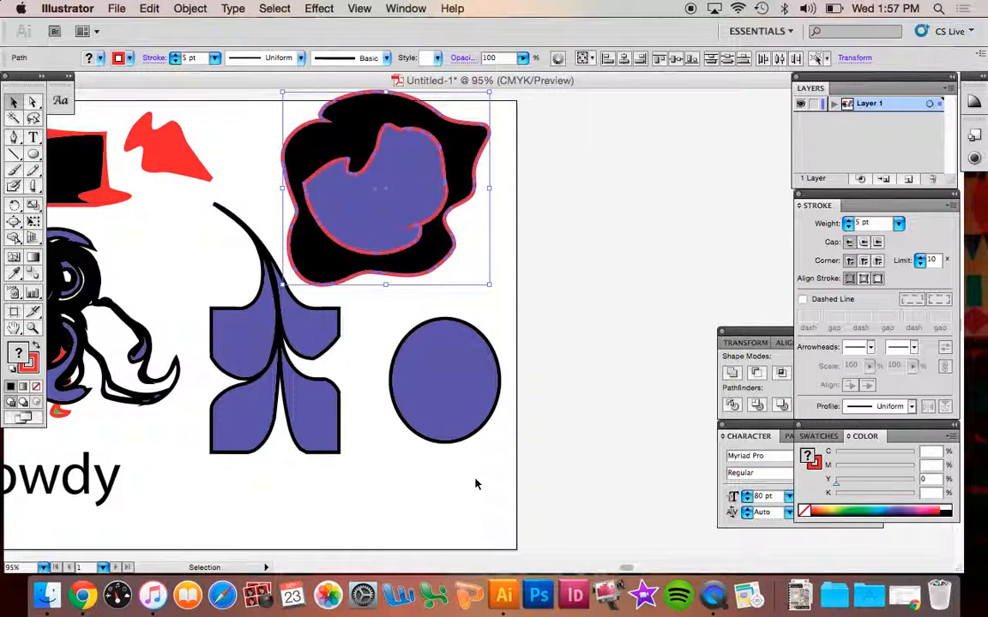
left_click_drag(33, 154, 68, 187)
left_click_drag(15, 244, 48, 270)
left_click_drag(58, 319, 58, 305)
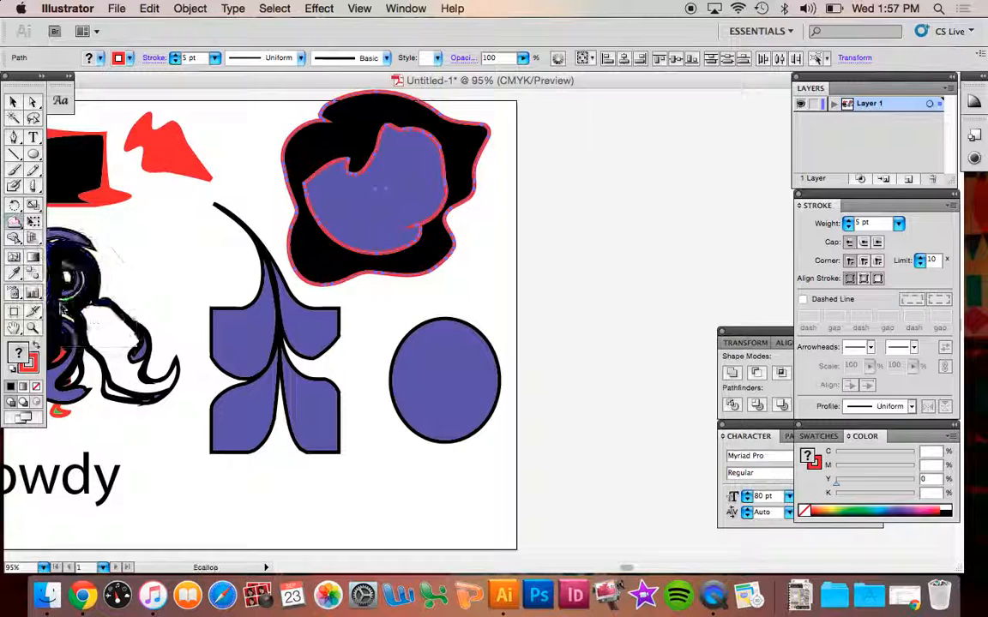
double_click(16, 225)
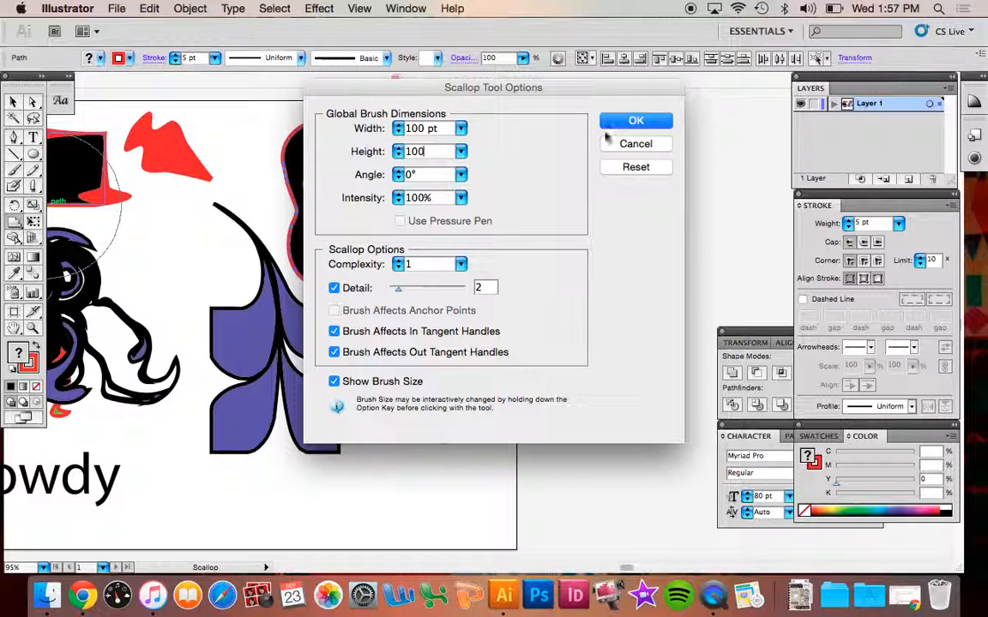
left_click(605, 120)
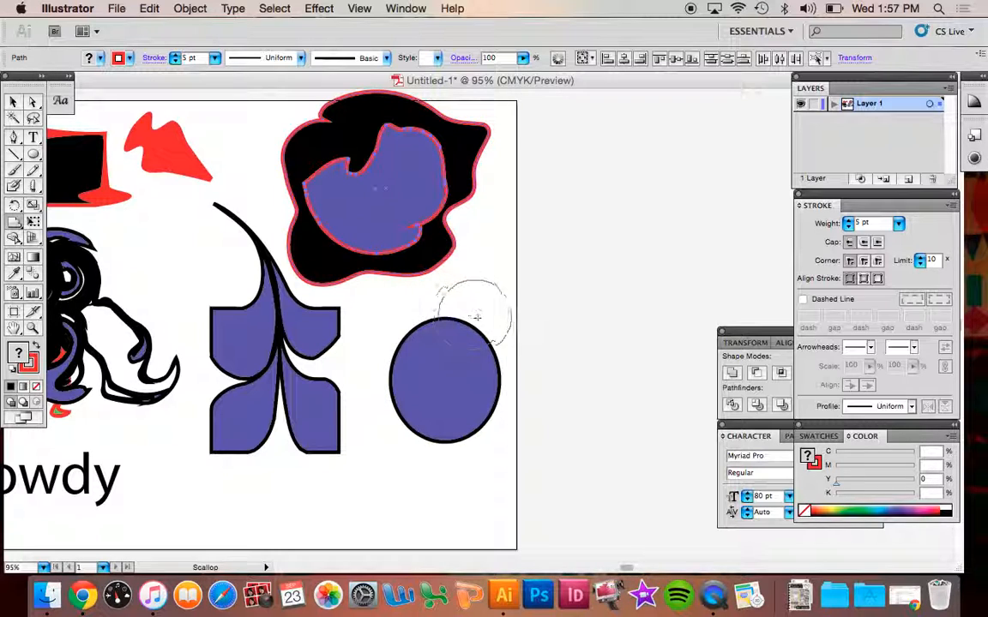
Step: Select the purple ellipse and scallop its outline all the way around
left_click(12, 102)
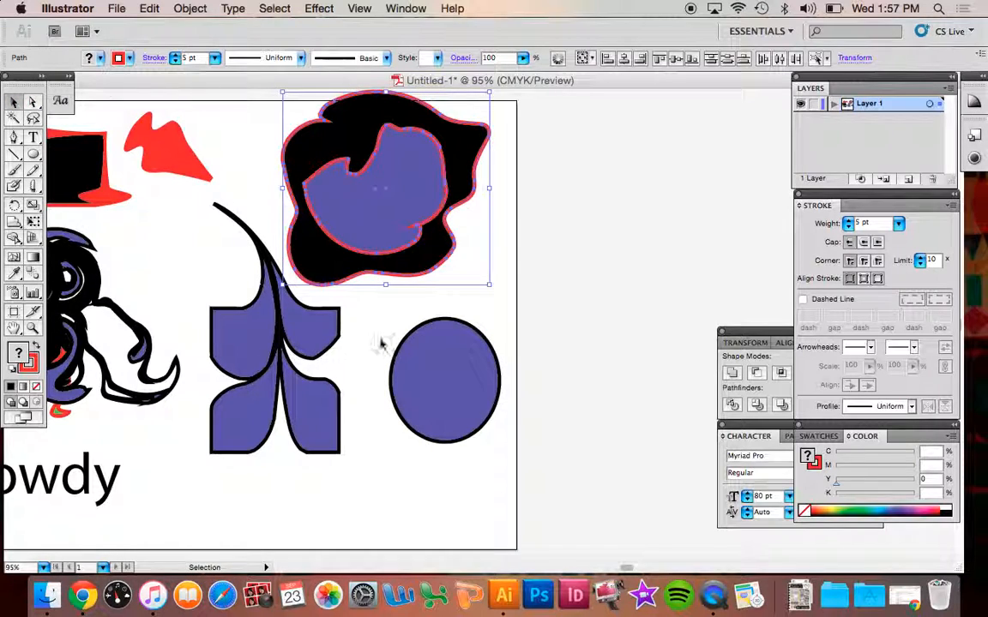
left_click_drag(351, 308, 446, 396)
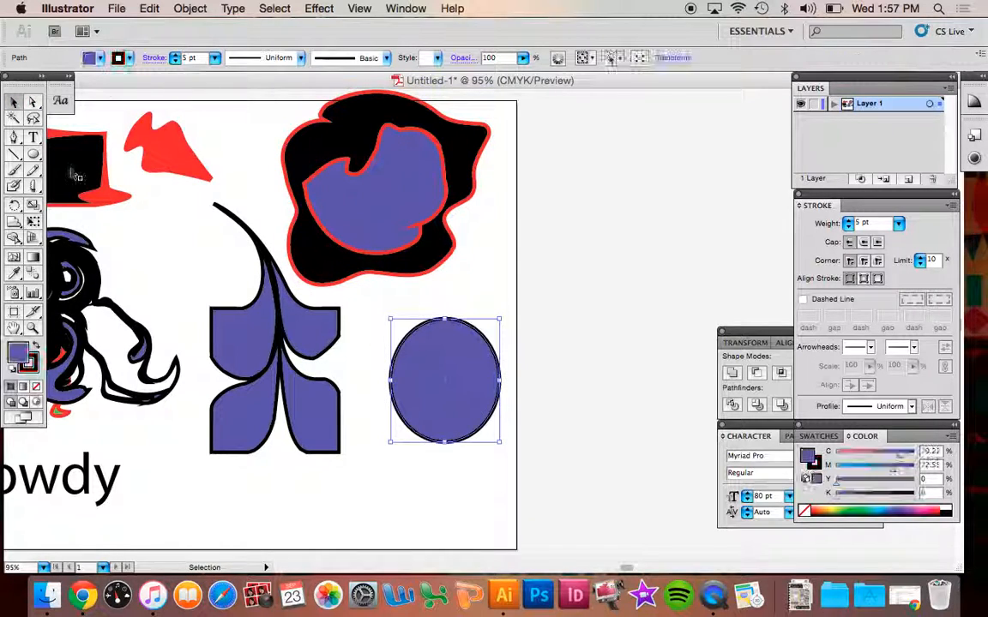
left_click(15, 223)
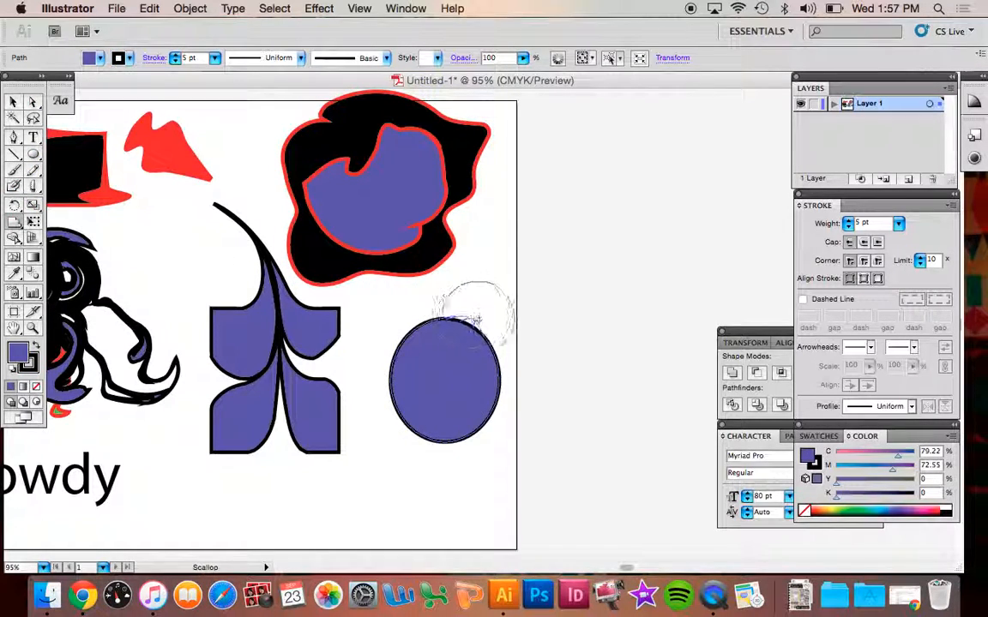
mouse_move(498, 337)
left_mouse_down()
mouse_move(507, 358)
mouse_move(501, 404)
mouse_move(456, 471)
mouse_move(386, 459)
mouse_move(364, 429)
mouse_move(377, 412)
mouse_move(358, 289)
mouse_move(381, 279)
mouse_move(421, 266)
mouse_move(512, 342)
mouse_move(547, 389)
left_mouse_up()
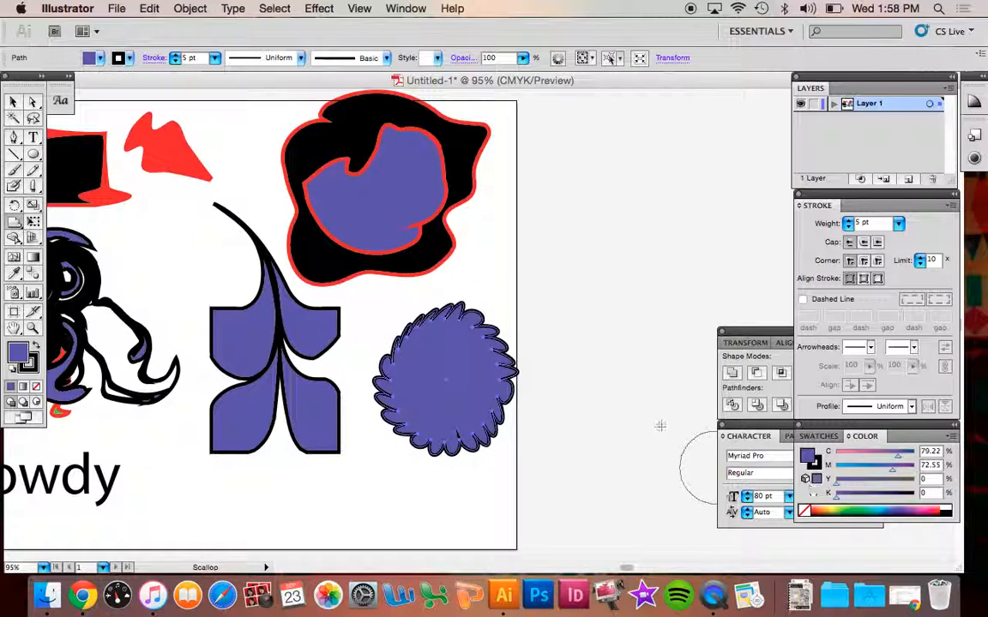
Step: Try a 20 pt stroke on the scalloped ellipse, settle on a 3 pt stroke weight, and deselect the shape
left_click(213, 57)
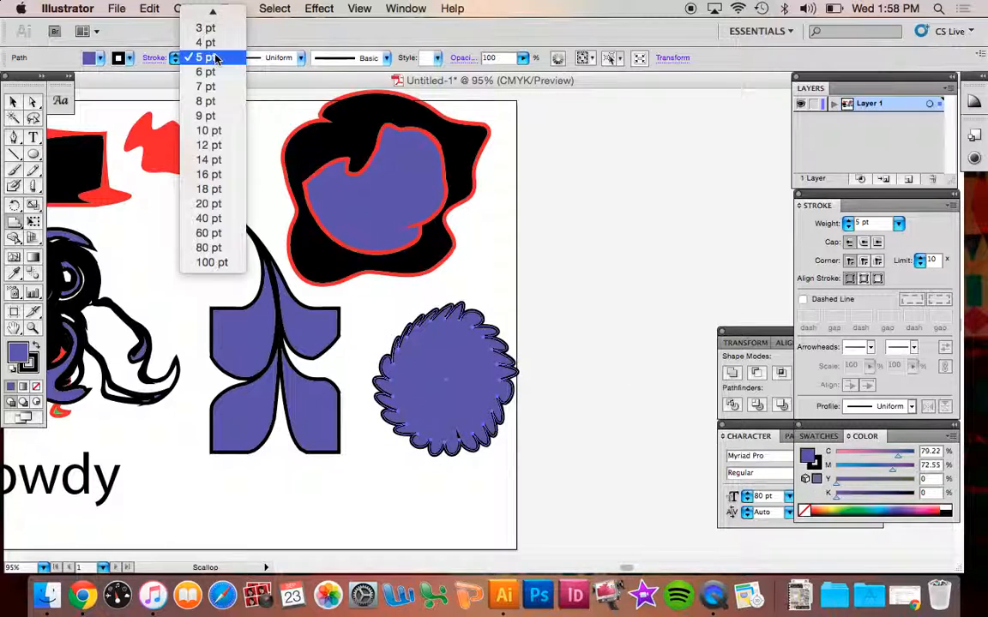
left_click(228, 202)
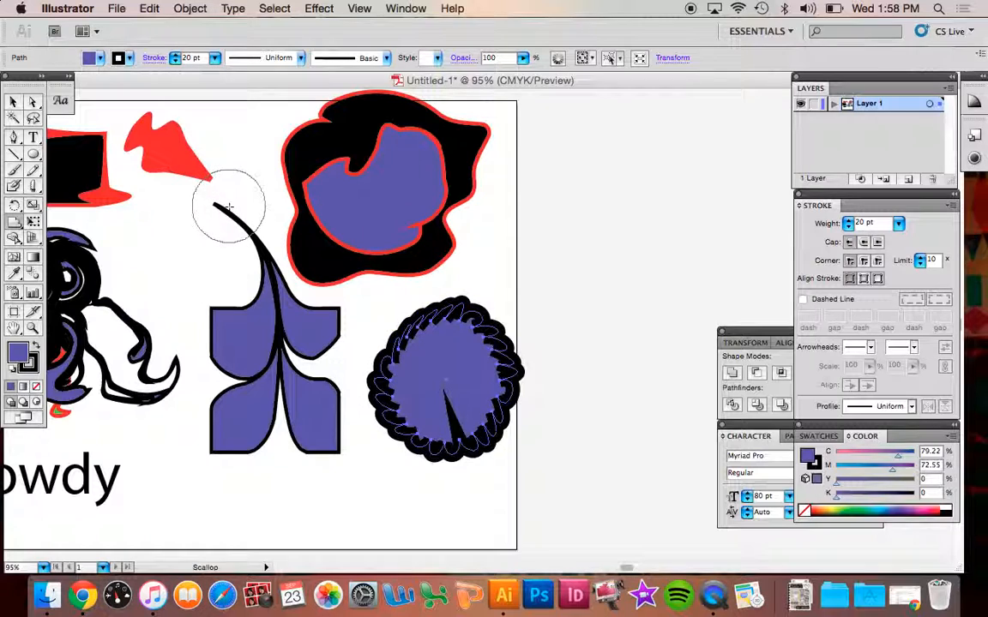
left_click(214, 58)
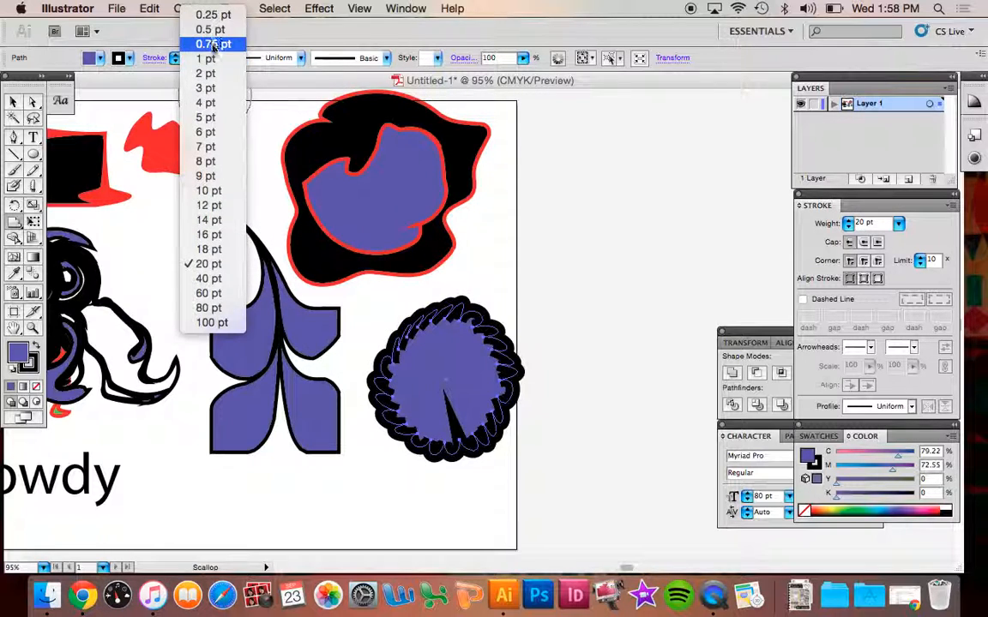
left_click(205, 88)
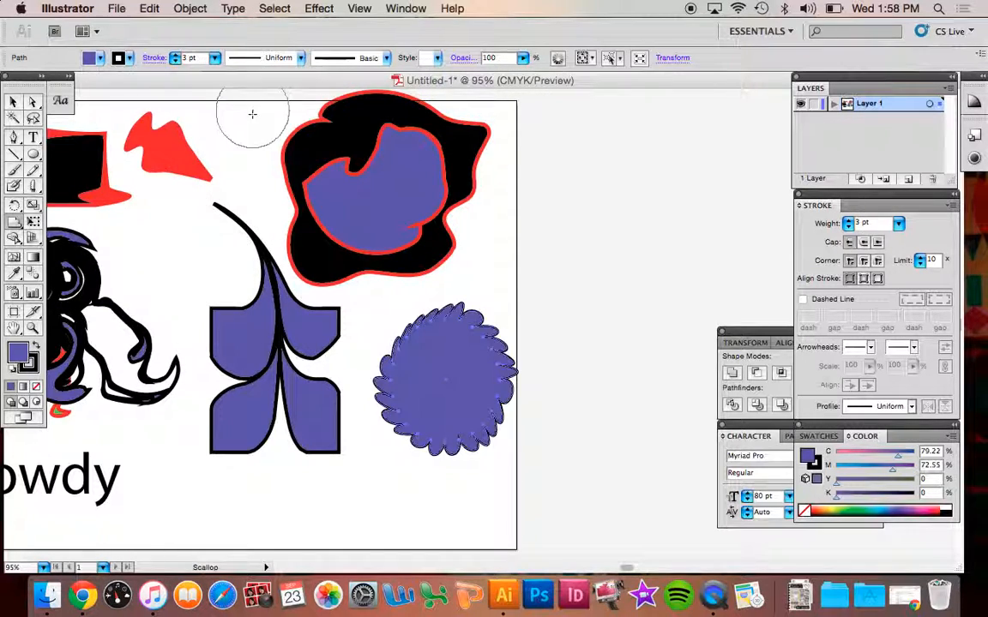
left_click(13, 101)
left_click(648, 298)
Step: Pull spikes out of the scalloped ellipse's upper-left and lower edges with the Crystallize tool
scroll(529, 436, "down", 3)
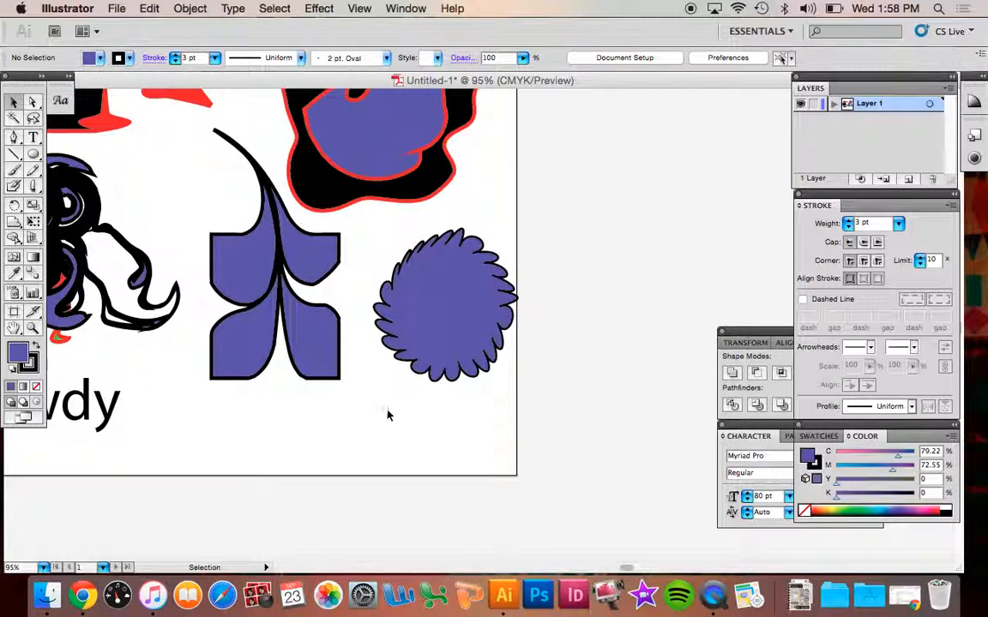
left_click_drag(13, 227, 86, 330)
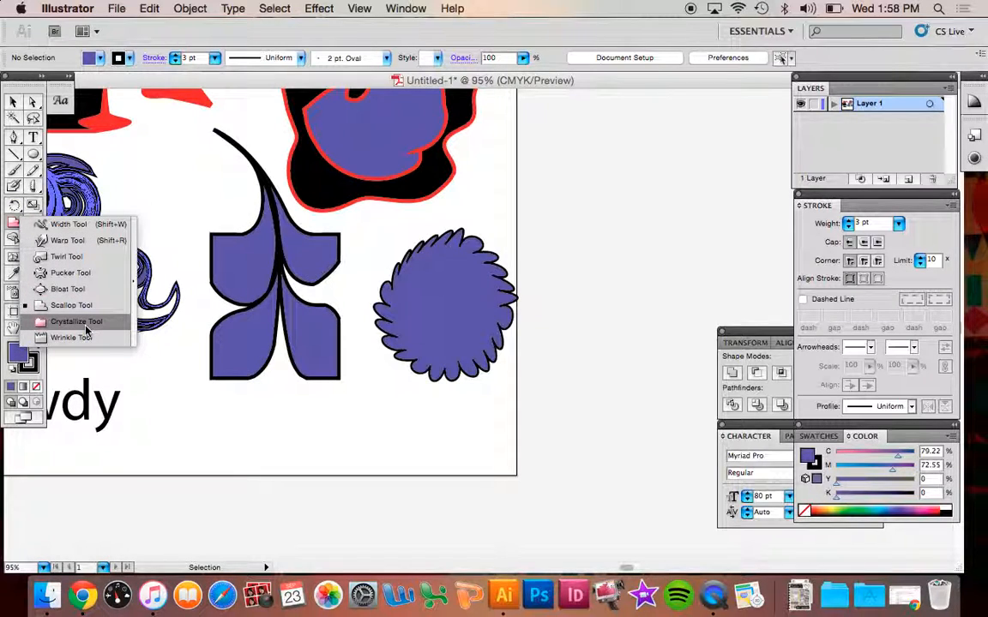
left_click_drag(85, 330, 86, 330)
left_click_drag(418, 229, 403, 242)
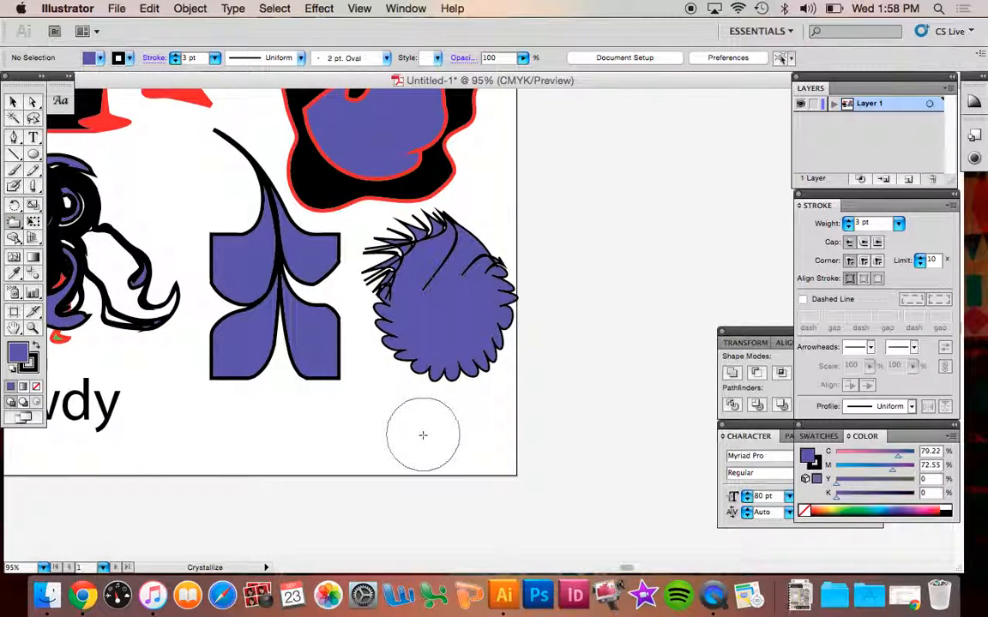
mouse_move(452, 392)
left_mouse_down()
mouse_move(502, 325)
mouse_move(475, 386)
mouse_move(452, 377)
mouse_move(382, 348)
mouse_move(326, 253)
left_mouse_up()
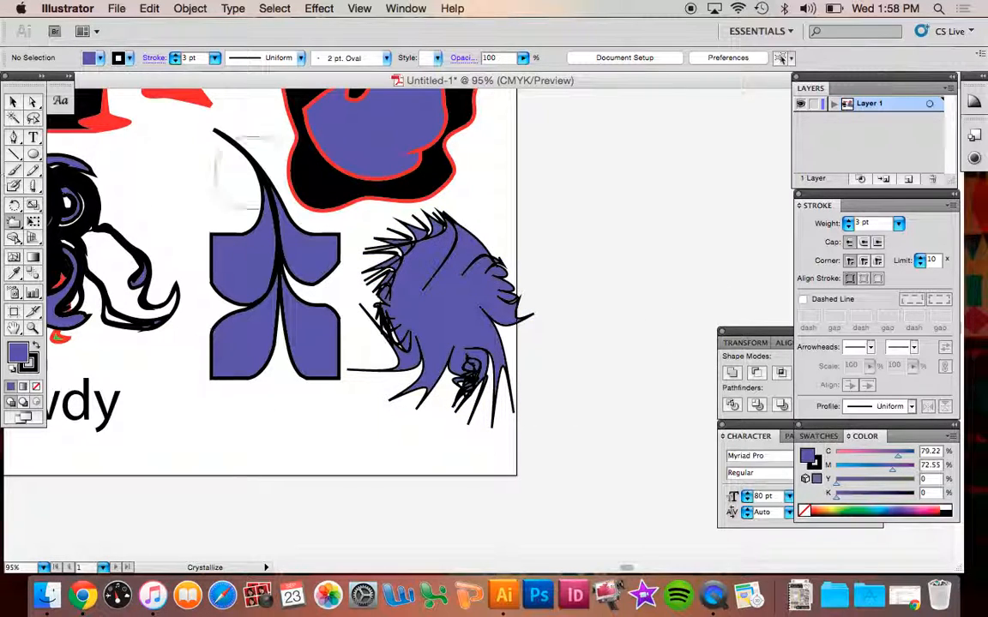
left_click_drag(84, 182, 84, 181)
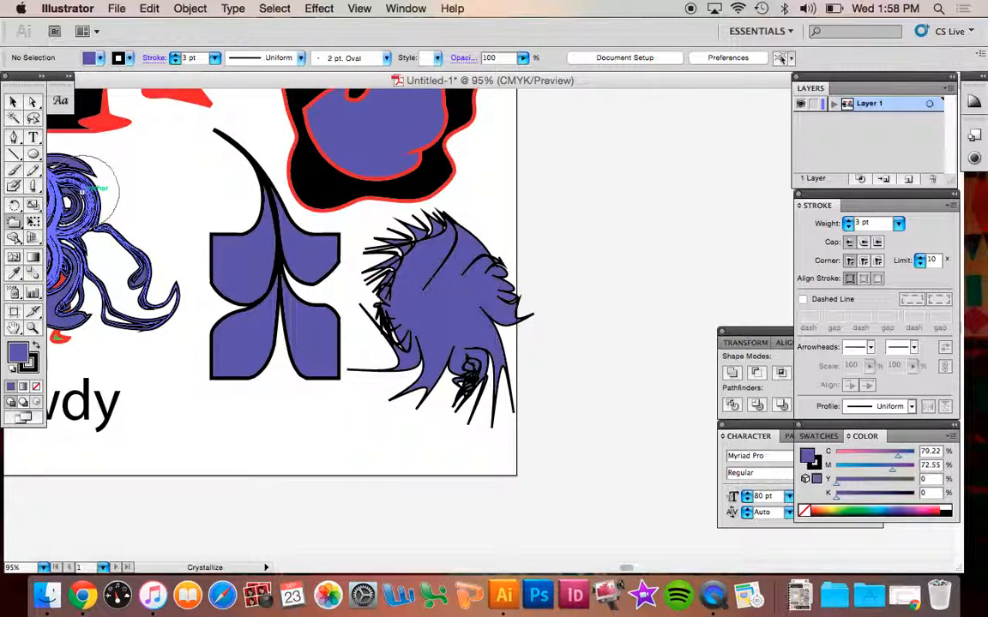
Step: Roughen the upper and lower edges of the black blob and its purple inner shape with the Wrinkle tool
left_click_drag(12, 230, 50, 340)
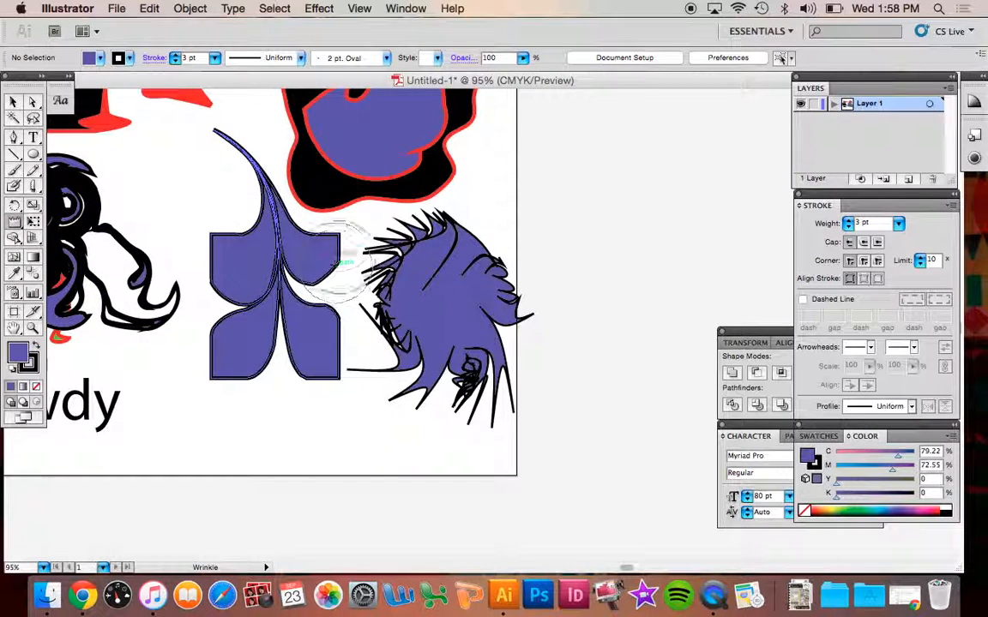
scroll(53, 253, "up", 10)
scroll(386, 281, "down", 3)
mouse_move(399, 267)
left_mouse_down()
mouse_move(408, 259)
mouse_move(342, 276)
mouse_move(386, 265)
mouse_move(441, 286)
mouse_move(470, 347)
mouse_move(442, 386)
mouse_move(377, 429)
mouse_move(321, 433)
mouse_move(257, 409)
left_mouse_up()
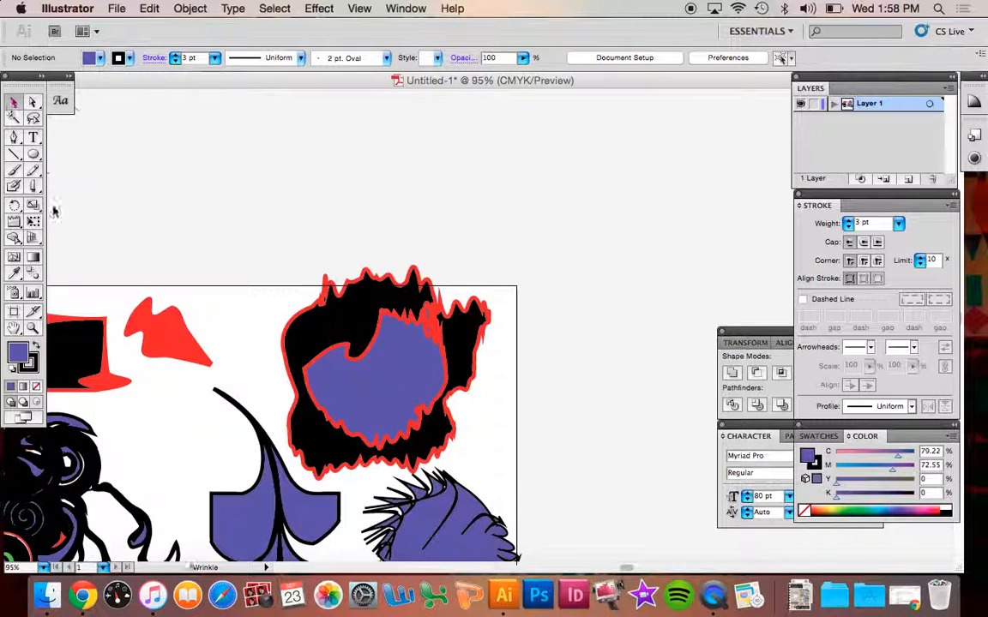
Step: Switch to the Twirl tool and open its options
mouse_move(15, 228)
left_mouse_down()
mouse_move(51, 225)
mouse_move(60, 337)
mouse_move(60, 218)
mouse_move(60, 240)
mouse_move(58, 222)
mouse_move(15, 227)
mouse_move(52, 225)
mouse_move(18, 224)
mouse_move(52, 240)
mouse_move(56, 255)
left_mouse_up()
double_click(16, 225)
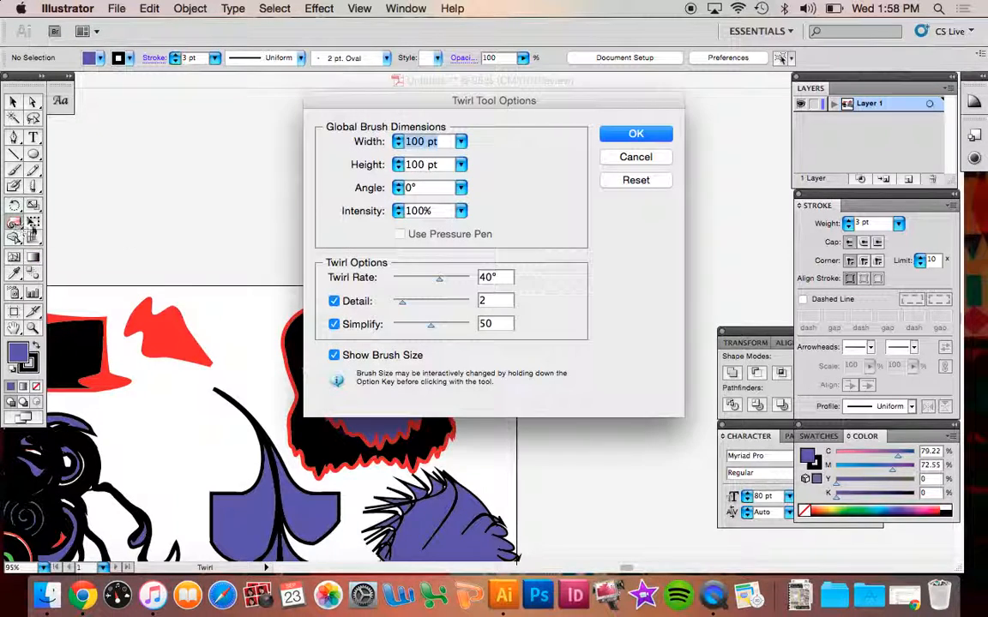